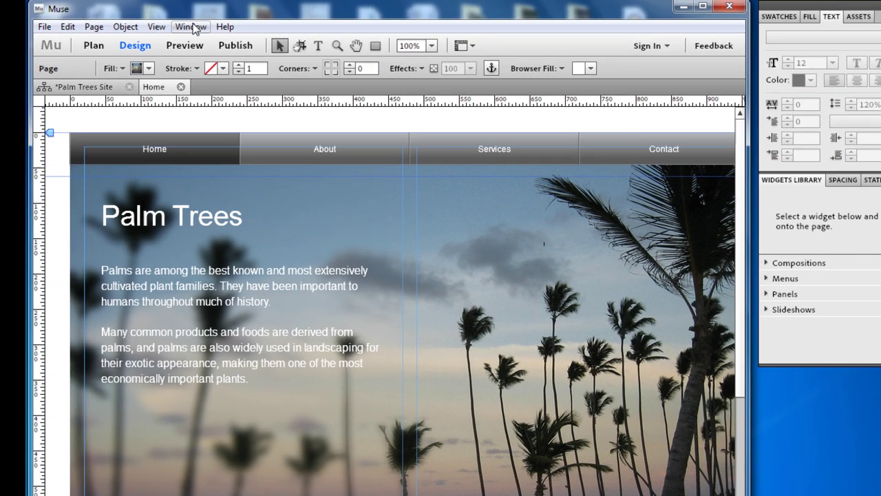
# - Open A-Master from the site's Plan view and bring up the Home menu button's options
pyautogui.click(180, 24)
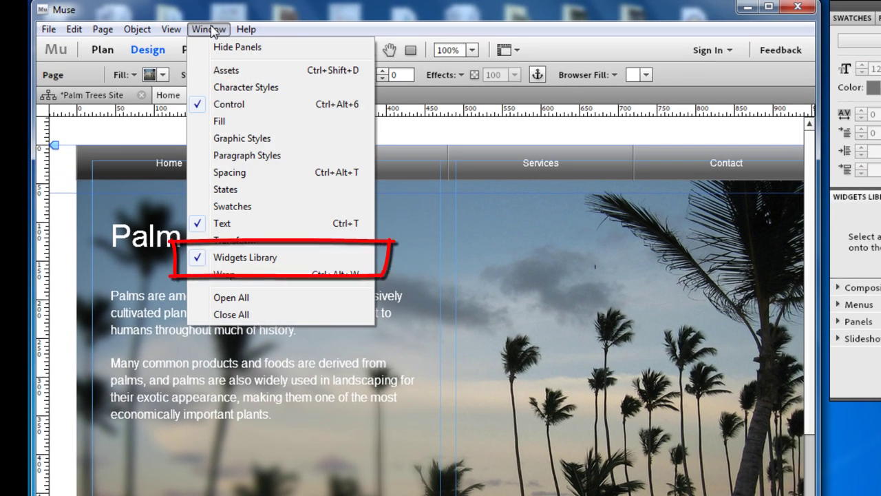
pyautogui.click(209, 28)
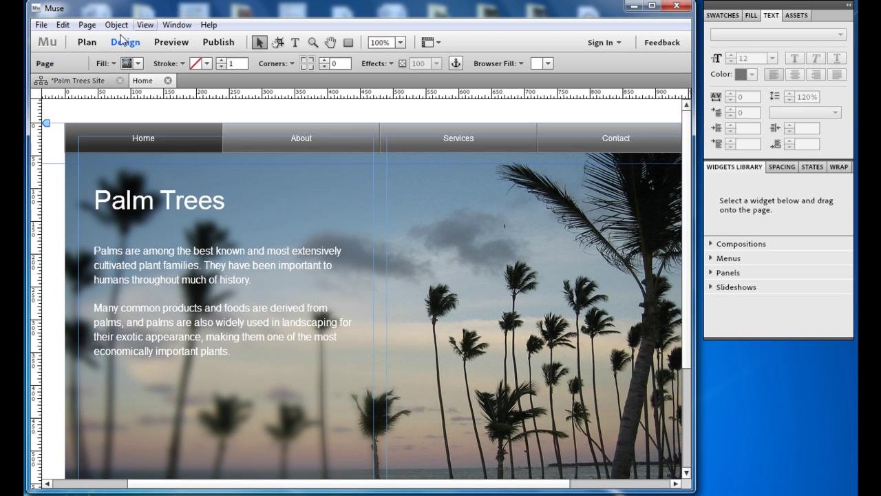
pyautogui.click(84, 85)
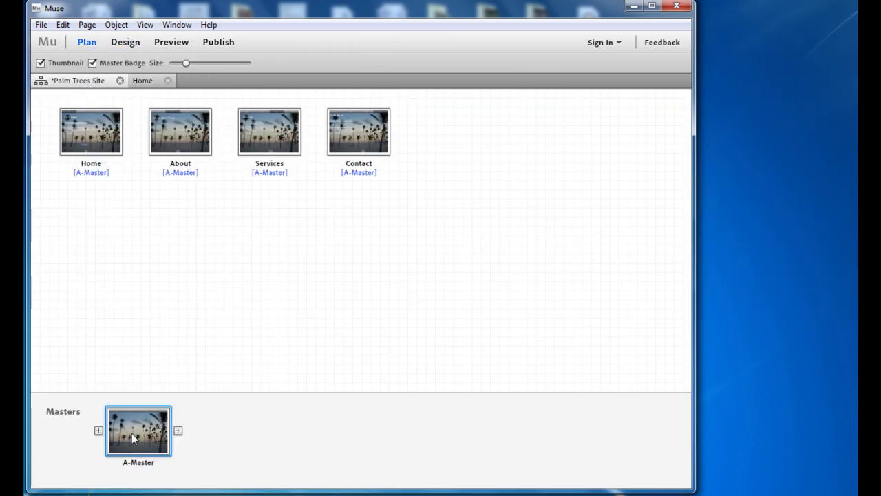
pyautogui.doubleClick(134, 438)
pyautogui.click(200, 147)
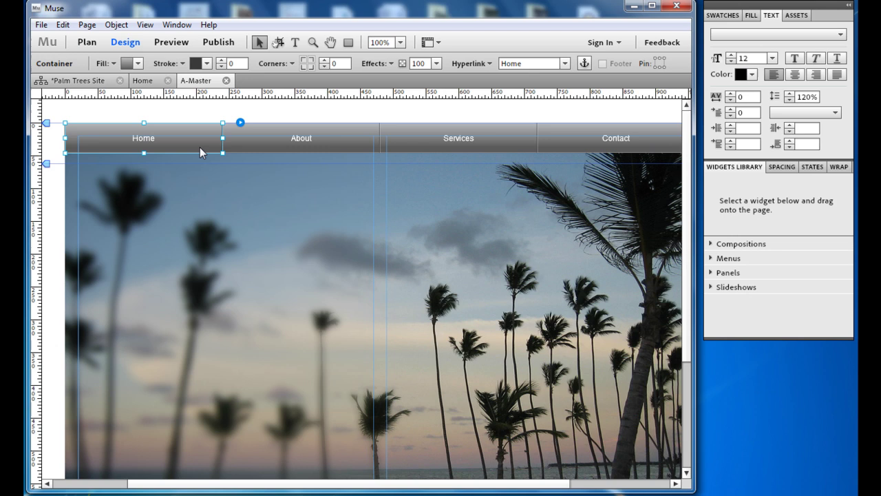
pyautogui.click(240, 125)
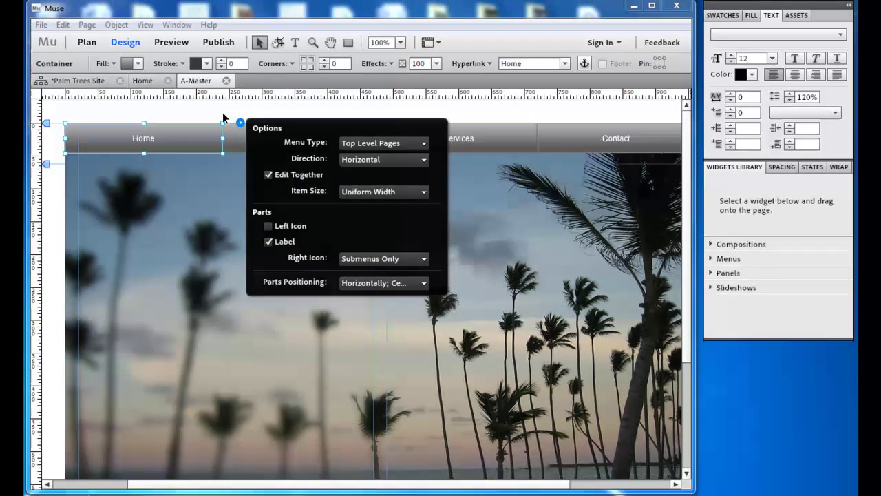
# - Fill the menu buttons with a gradient from light blue 709BC1 to dark blue 3B5165
pyautogui.click(112, 64)
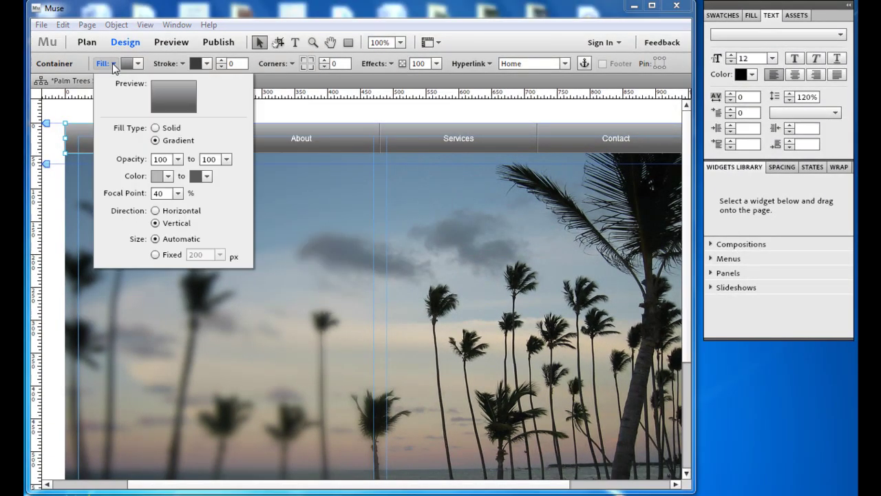
pyautogui.click(168, 176)
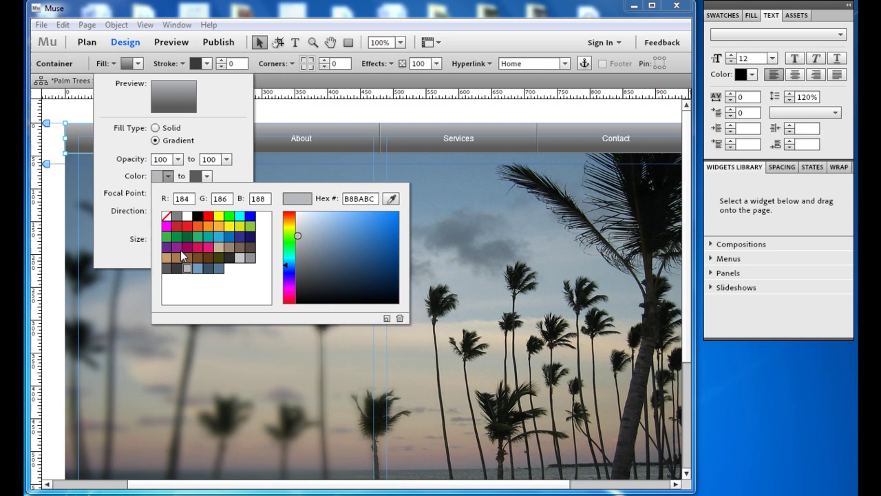
pyautogui.click(198, 268)
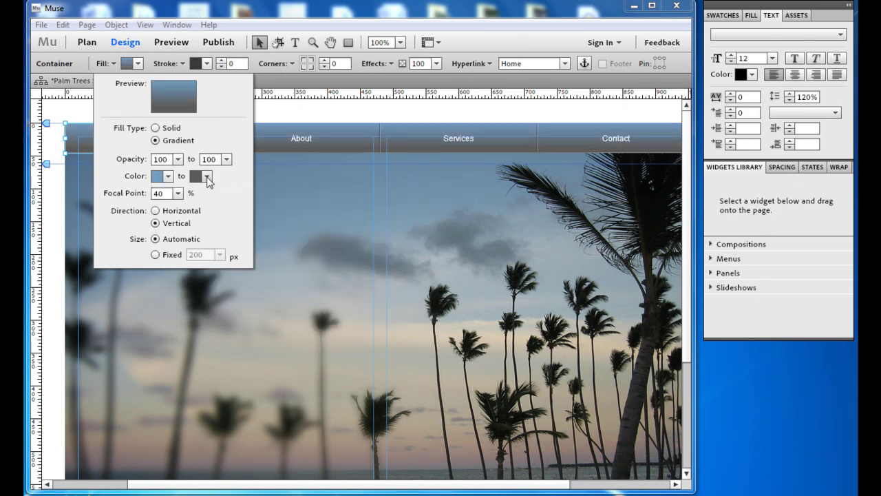
pyautogui.click(207, 178)
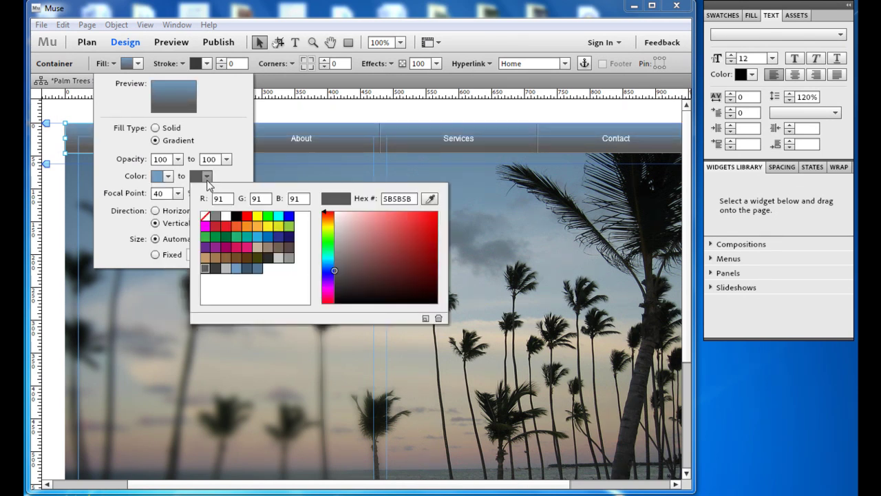
pyautogui.click(246, 269)
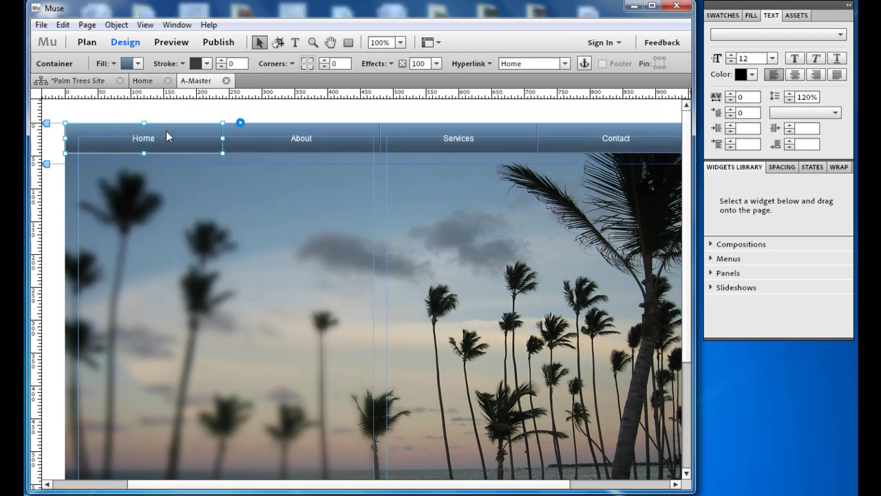
# - Enlarge the menu labels to 15 pt with wider tracking, then preview the page
pyautogui.click(141, 139)
pyautogui.click(141, 139)
pyautogui.click(222, 61)
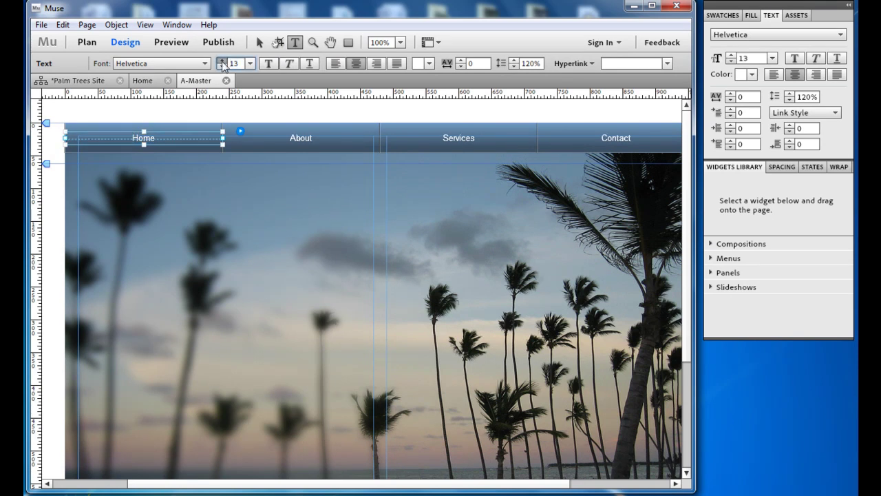
pyautogui.click(222, 61)
pyautogui.click(222, 61)
pyautogui.click(460, 60)
pyautogui.click(460, 60)
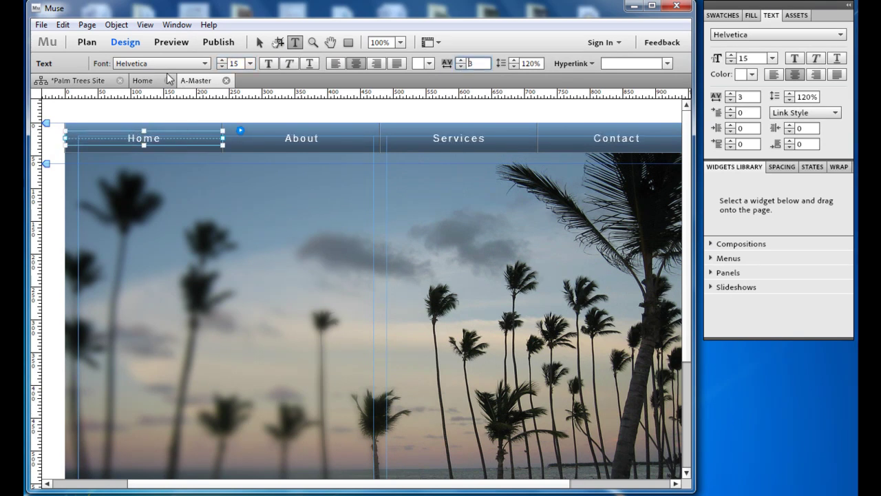
pyautogui.click(172, 42)
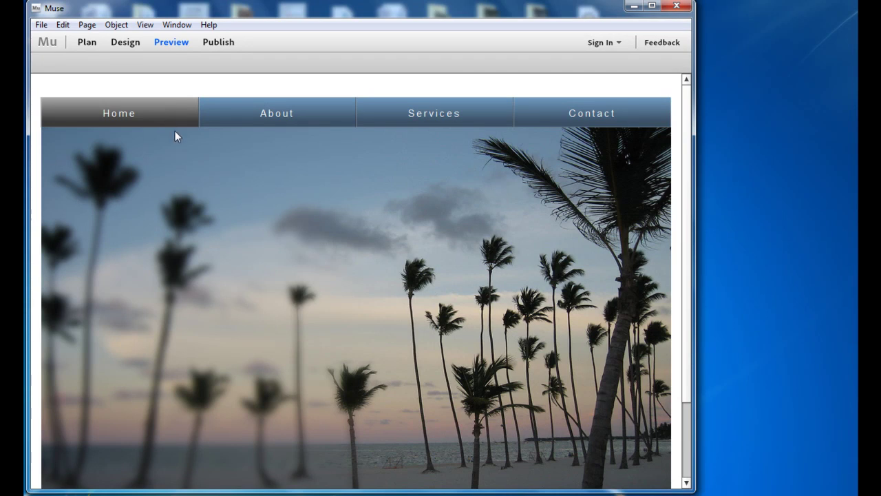
# - Switch back to Design view on the A-Master page
pyautogui.click(130, 45)
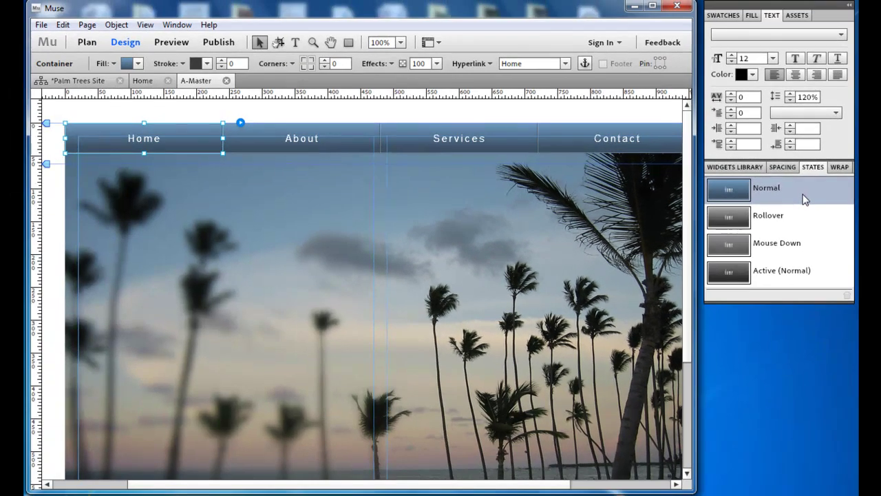
# - Give the Home button's Rollover state a blue gradient fill
pyautogui.click(805, 215)
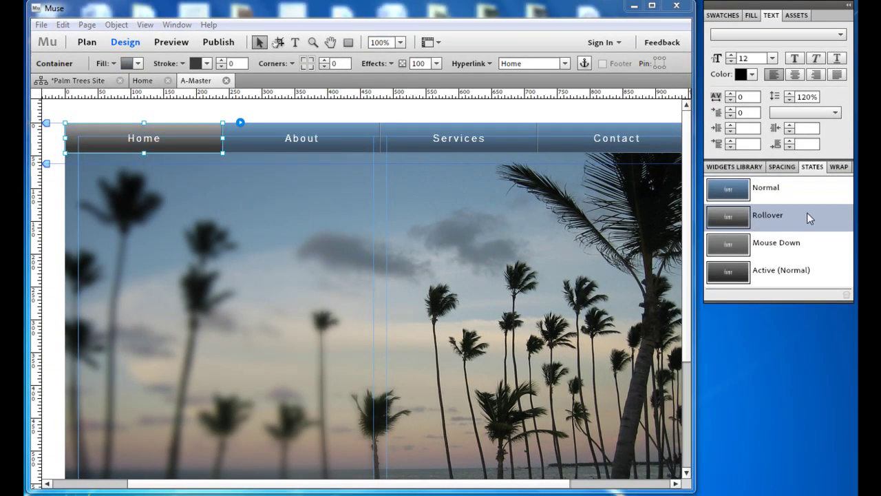
pyautogui.click(107, 64)
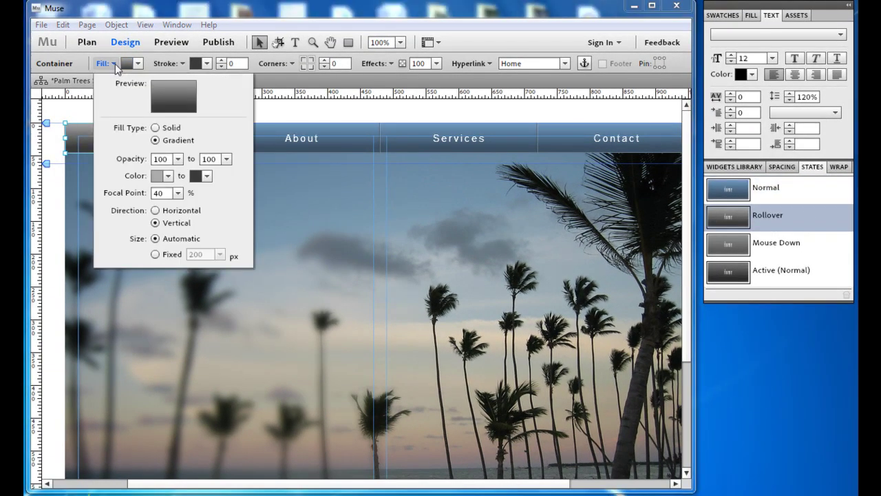
pyautogui.click(169, 177)
pyautogui.click(200, 269)
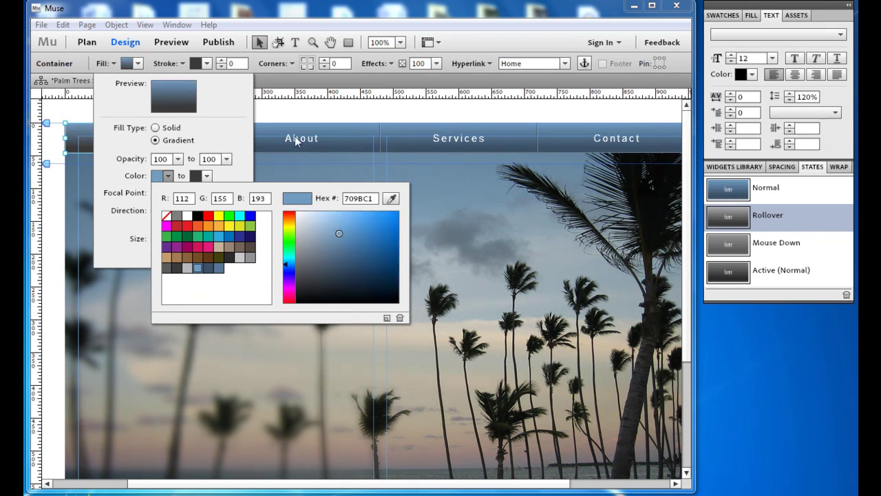
# - Set the Mouse Down state's gradient from dark blue 3B5165 to mid blue 567795
pyautogui.click(777, 247)
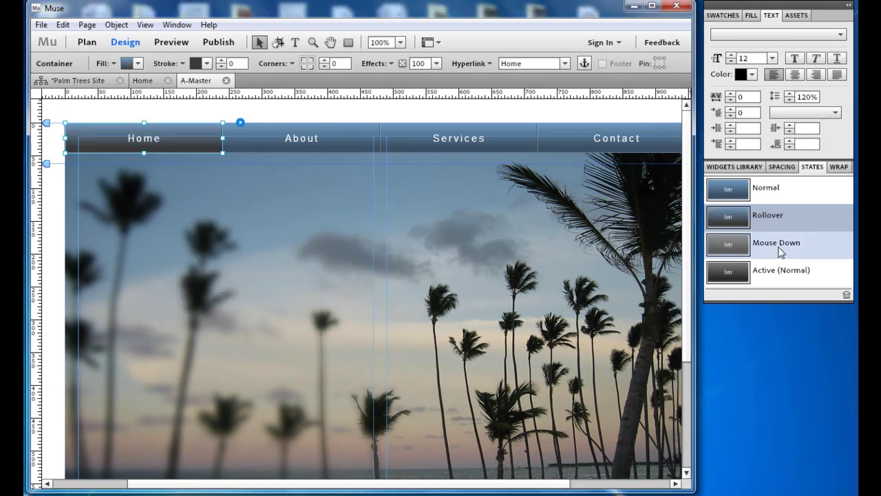
pyautogui.click(113, 64)
pyautogui.click(169, 178)
pyautogui.click(211, 275)
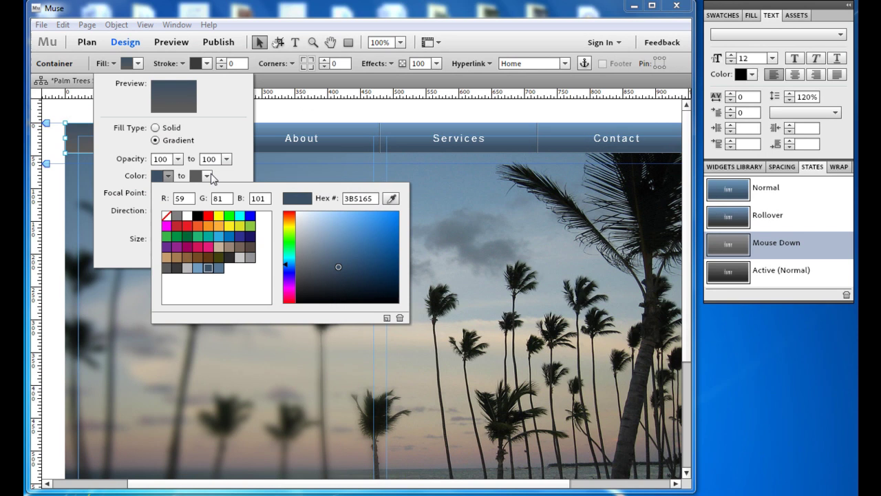
pyautogui.click(206, 176)
pyautogui.click(258, 268)
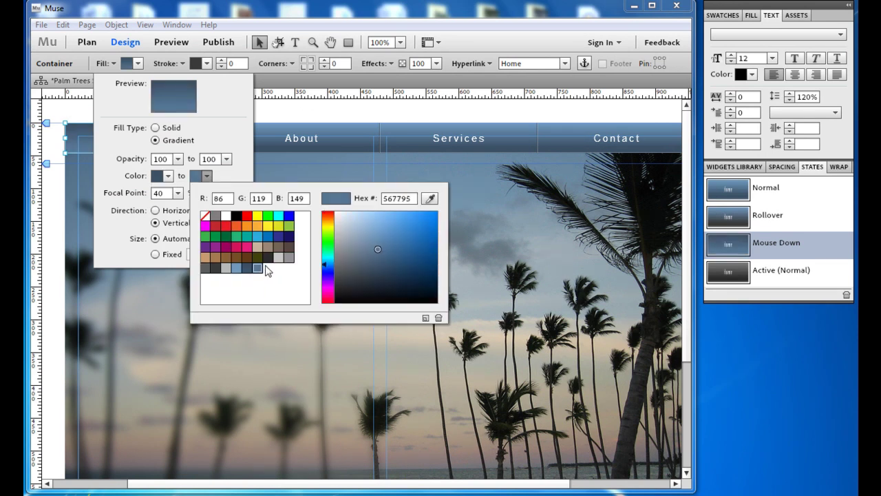
# - Give the Active state's gradient a blue first colour
pyautogui.click(778, 271)
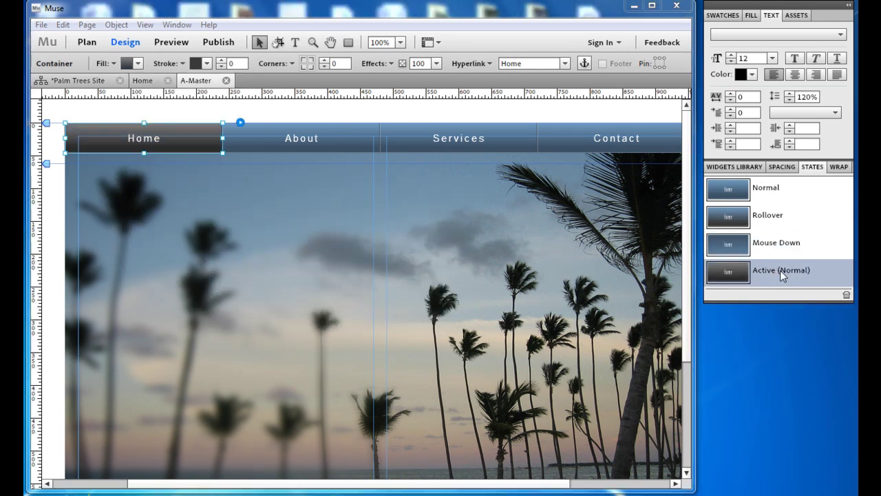
pyautogui.click(115, 64)
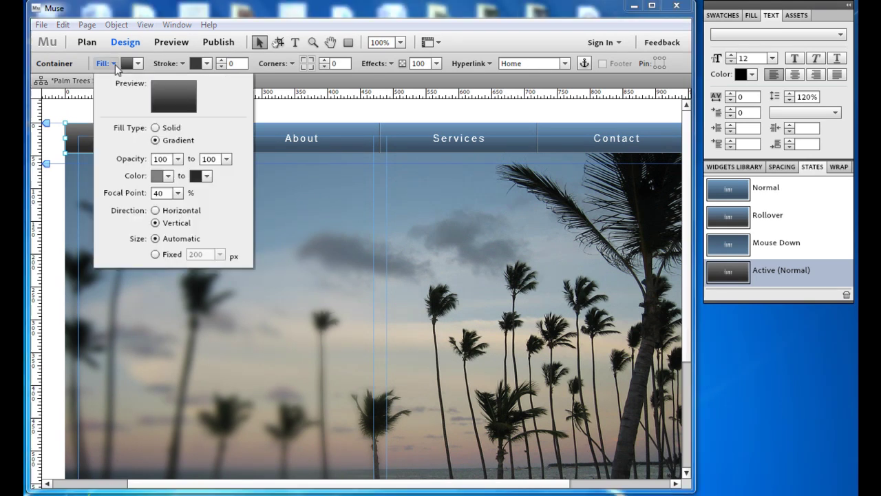
pyautogui.click(168, 176)
pyautogui.click(199, 275)
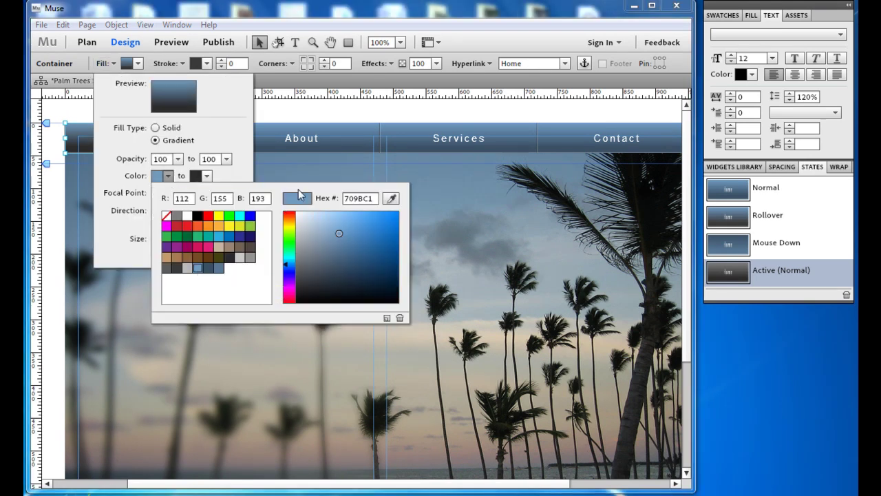
# - Preview the site and test the Home link in the blue gradient menu
pyautogui.click(171, 42)
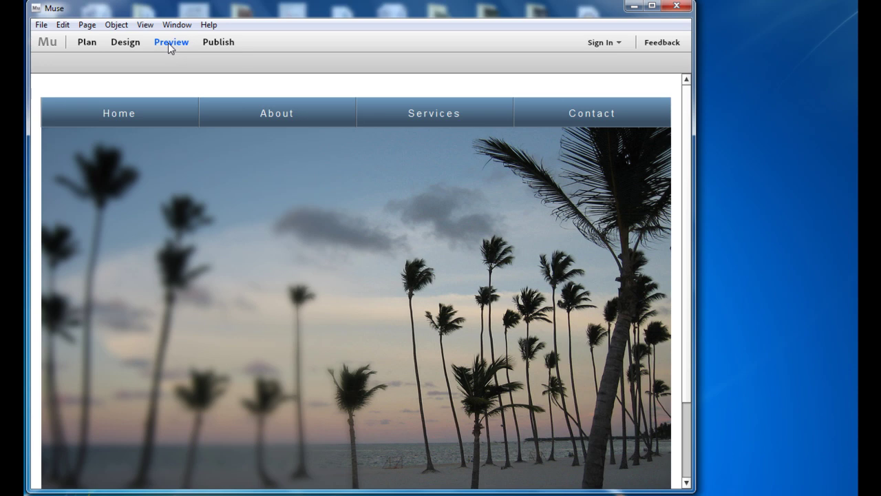
pyautogui.click(155, 120)
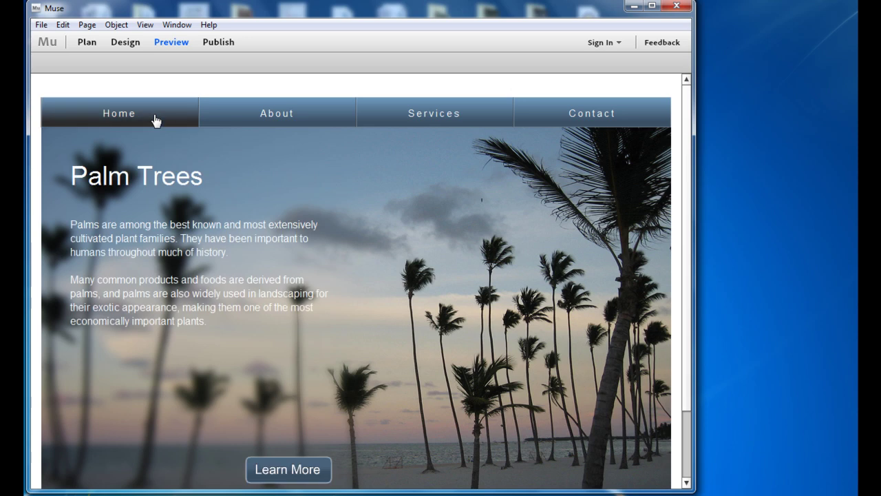
# - Open the About page and place a Tooltip widget from Compositions on it
pyautogui.click(88, 43)
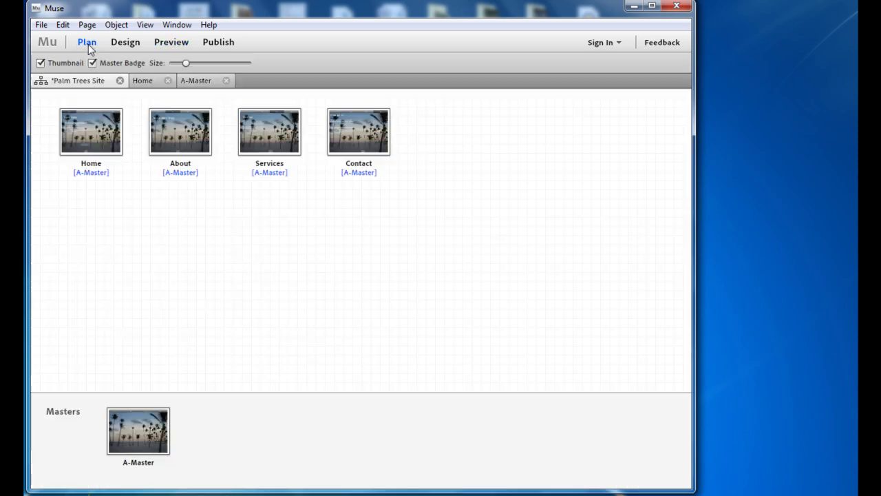
pyautogui.doubleClick(174, 138)
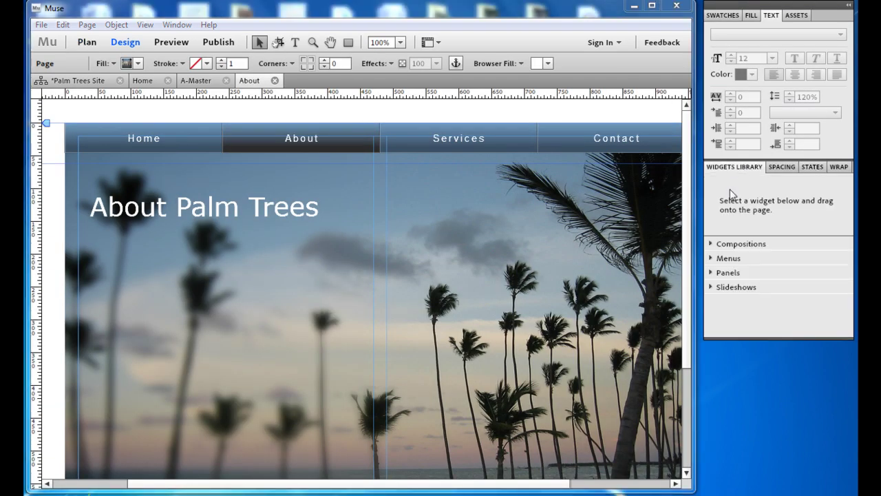
pyautogui.click(717, 243)
pyautogui.moveTo(740, 320); pyautogui.dragTo(292, 304)
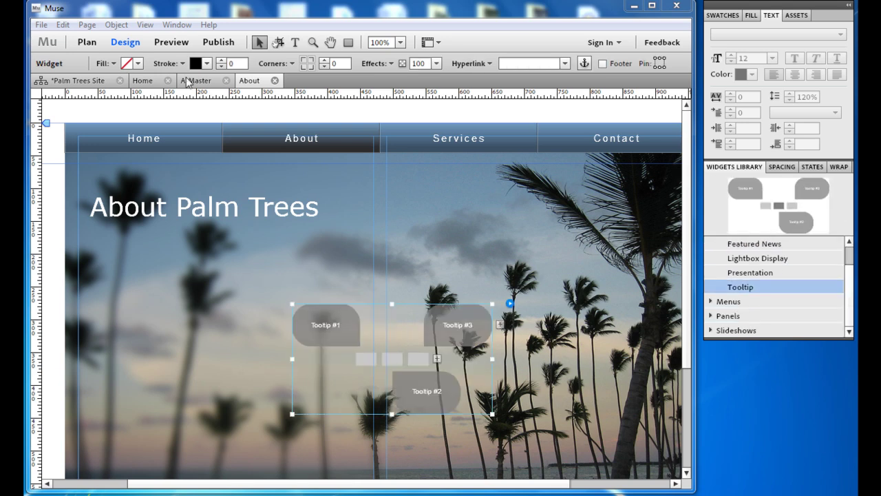
# - Preview the About page with the tooltip, then return to Design
pyautogui.click(172, 42)
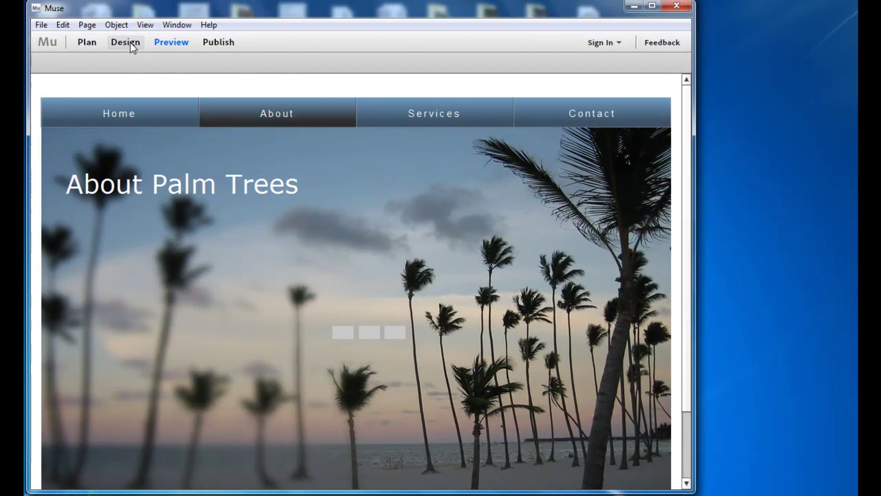
pyautogui.click(131, 43)
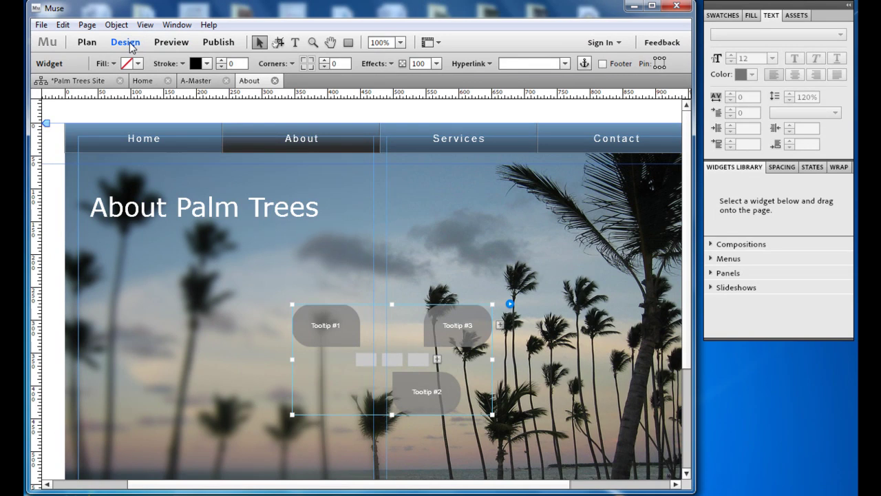
pyautogui.click(400, 42)
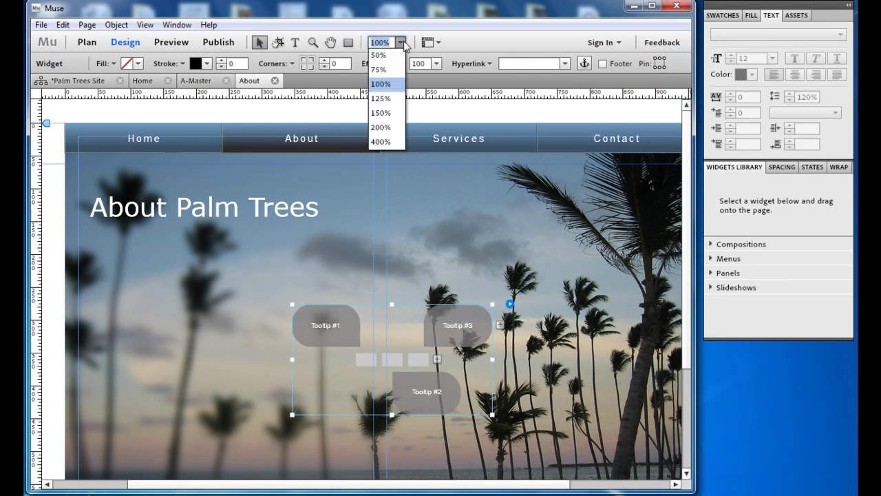
# - At 75% zoom, move the widget down and resize all four trigger boxes to 136×86 px
pyautogui.click(380, 70)
pyautogui.moveTo(391, 295); pyautogui.dragTo(484, 375)
pyautogui.click(484, 373)
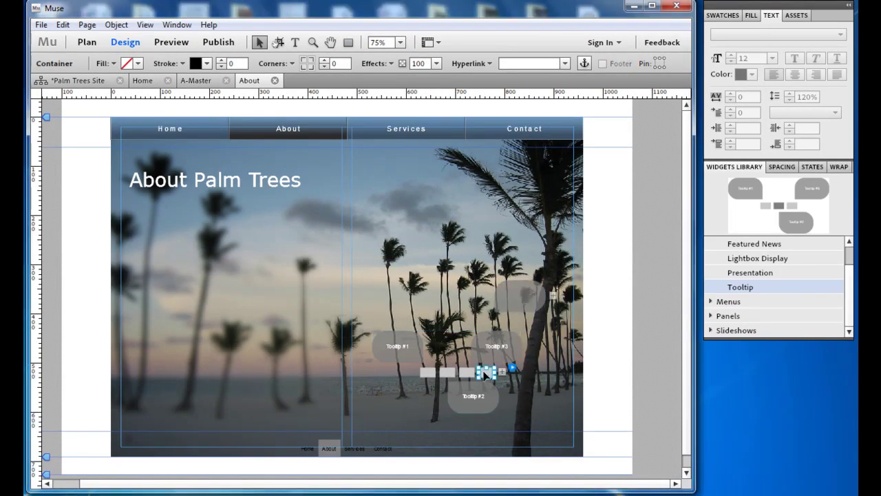
pyautogui.click(426, 372)
pyautogui.keyDown('shift'); pyautogui.click(446, 372); pyautogui.keyUp('shift')
pyautogui.keyDown('shift'); pyautogui.click(466, 373); pyautogui.keyUp('shift')
pyautogui.keyDown('shift'); pyautogui.click(486, 372); pyautogui.keyUp('shift')
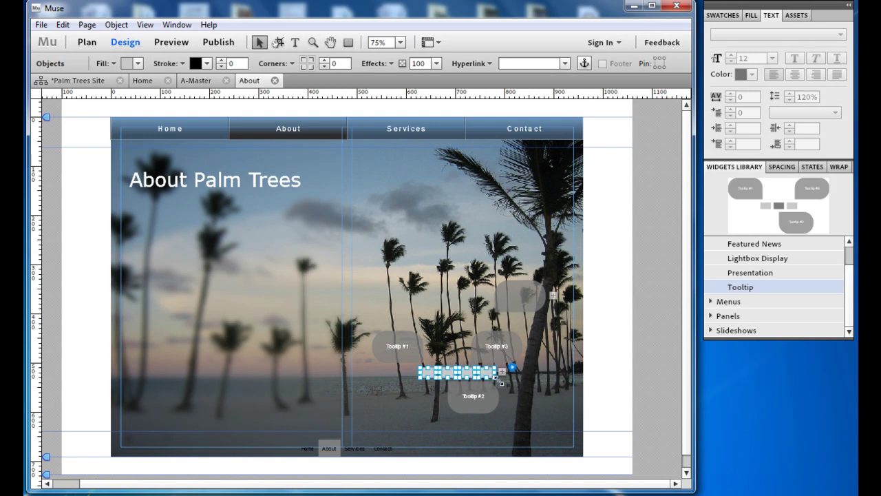
pyautogui.moveTo(495, 378); pyautogui.dragTo(548, 411)
# - Arrange the four trigger boxes in a row under the About Palm Trees heading
pyautogui.moveTo(430, 389); pyautogui.dragTo(144, 220)
pyautogui.moveTo(441, 399); pyautogui.dragTo(228, 255)
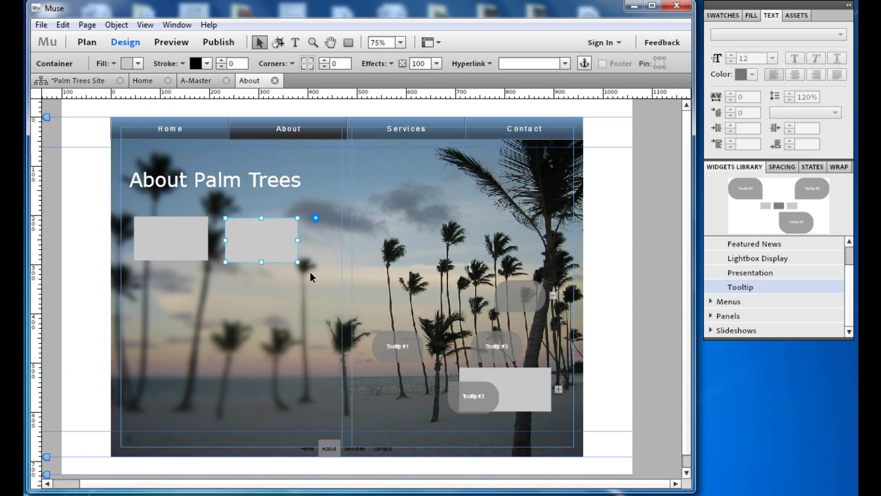
pyautogui.moveTo(466, 373); pyautogui.dragTo(338, 226)
pyautogui.moveTo(522, 401); pyautogui.dragTo(423, 243)
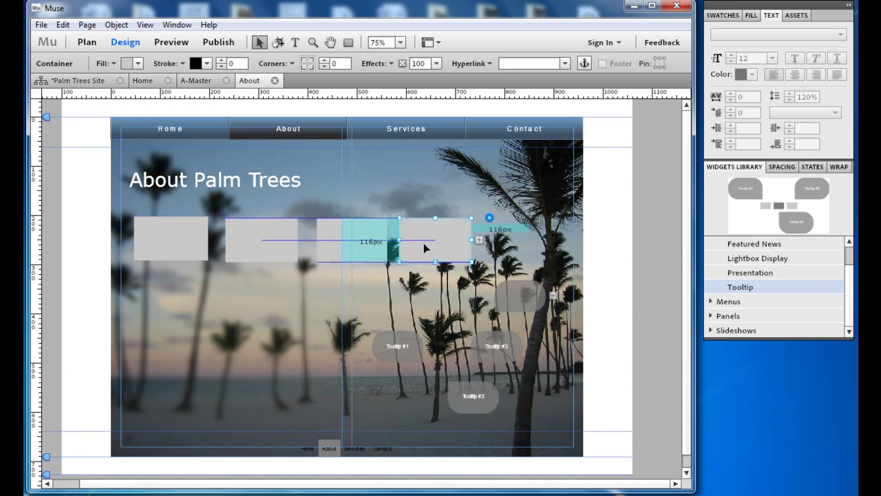
# - Fill the first trigger box with the palms1 photo, set to Scale To Fill
pyautogui.click(171, 238)
pyautogui.click(114, 64)
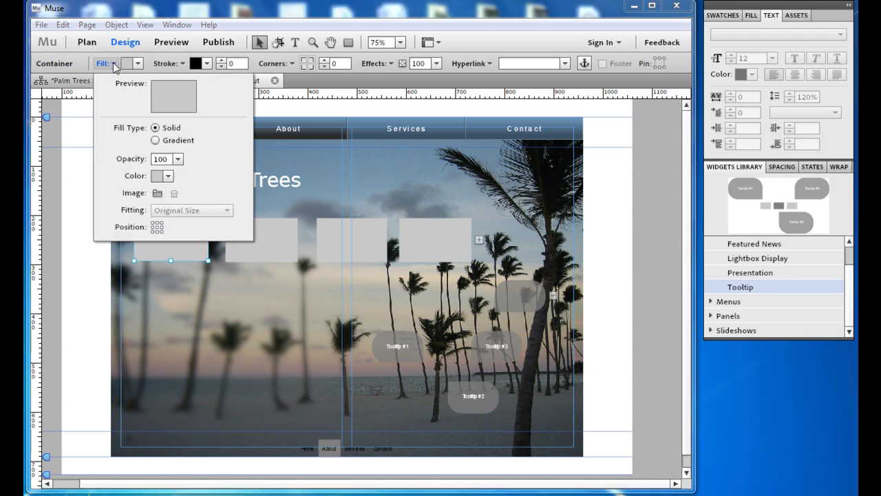
pyautogui.click(157, 192)
pyautogui.doubleClick(199, 157)
pyautogui.click(206, 214)
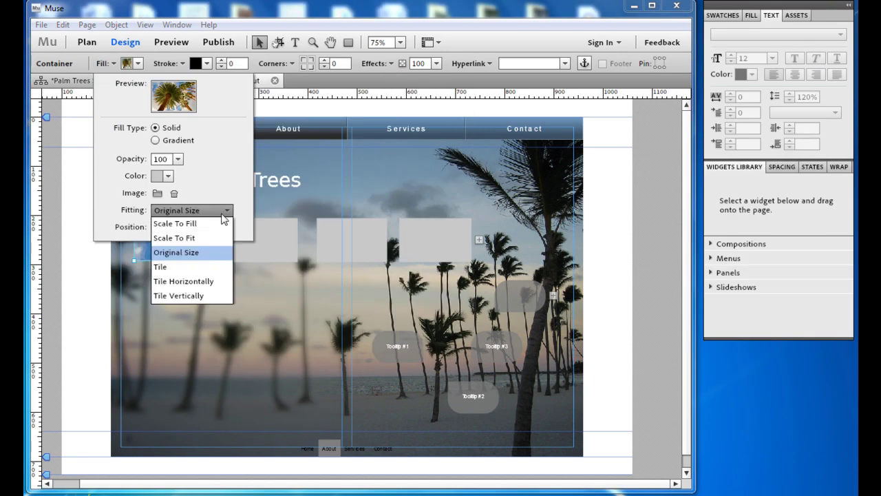
pyautogui.click(215, 223)
# - Fill the second trigger box with the palms2 photo, set to Scale To Fill
pyautogui.click(256, 244)
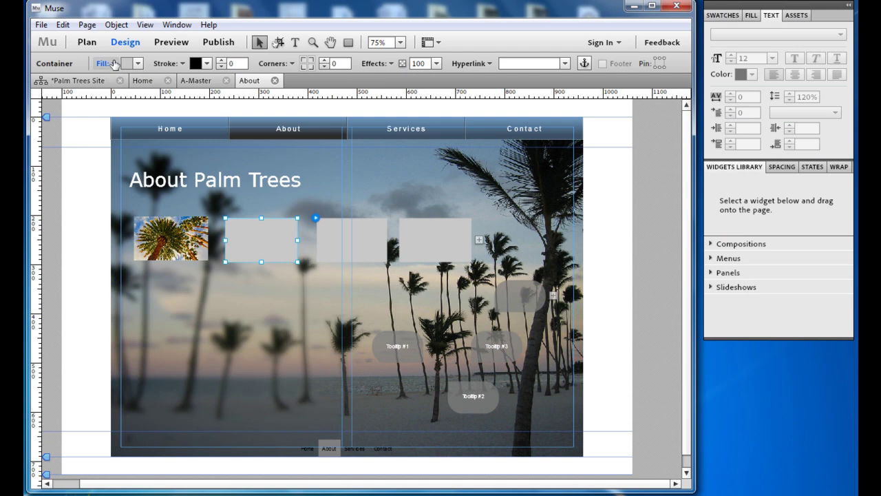
pyautogui.click(113, 64)
pyautogui.click(157, 192)
pyautogui.doubleClick(270, 191)
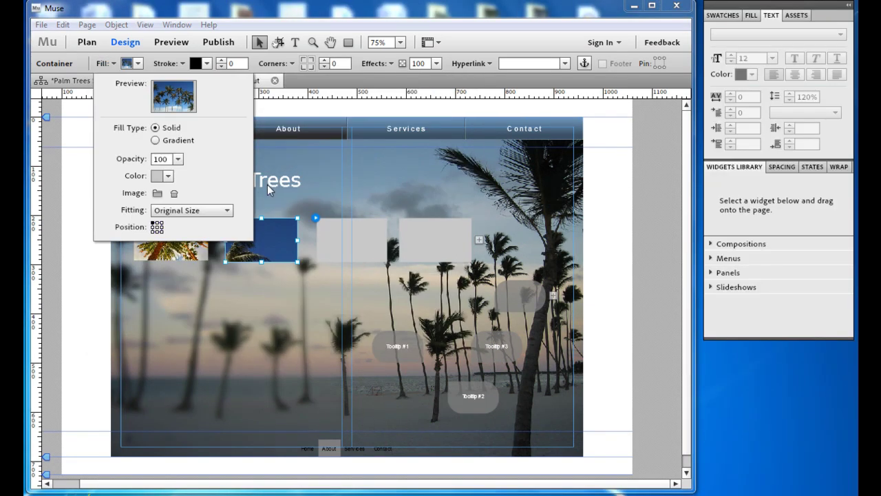
pyautogui.click(207, 210)
pyautogui.click(214, 223)
# - Fill the third trigger box with the palms3 sunset photo, set to Scale To Fill
pyautogui.click(326, 242)
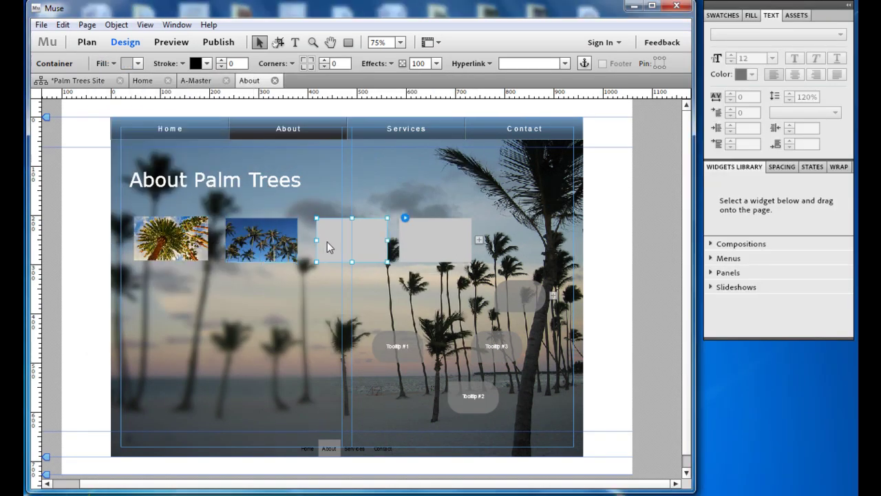
pyautogui.click(115, 63)
pyautogui.click(156, 193)
pyautogui.doubleClick(402, 165)
pyautogui.click(218, 210)
pyautogui.click(223, 224)
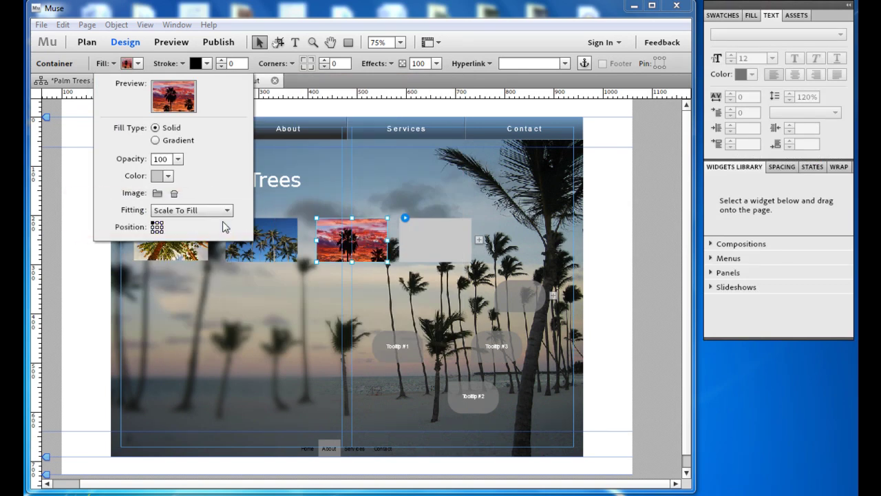
# - Fill the fourth box with the beach palm photo, then enlarge Tooltip #1 under the first photo
pyautogui.click(436, 240)
pyautogui.click(115, 63)
pyautogui.click(157, 193)
pyautogui.doubleClick(199, 161)
pyautogui.click(206, 210)
pyautogui.click(223, 226)
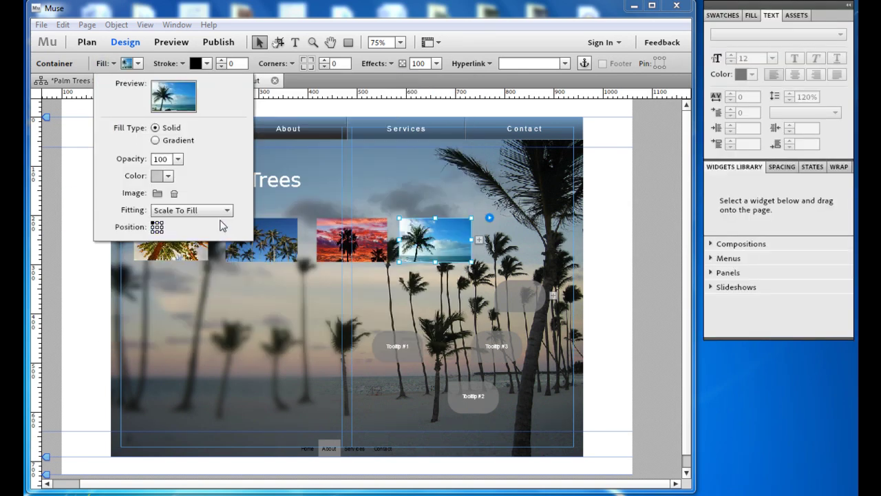
pyautogui.moveTo(397, 346); pyautogui.dragTo(208, 305)
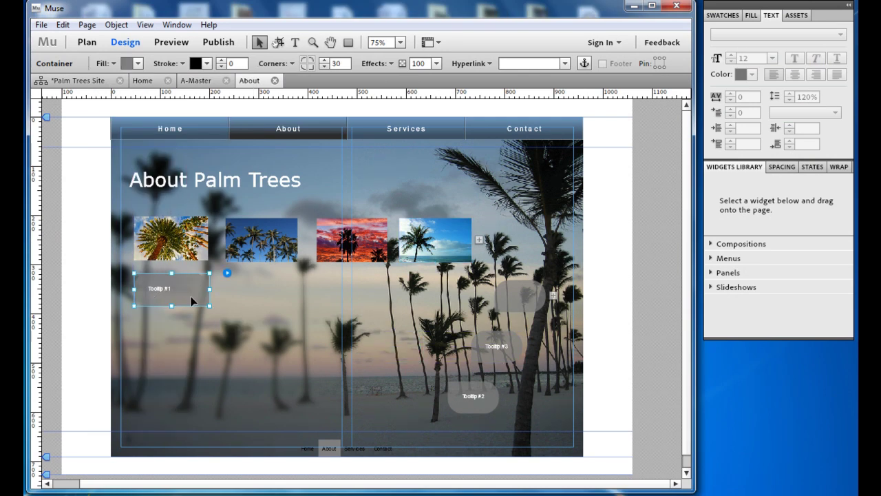
# - Give Tooltip #1 a white fill at 30% opacity
pyautogui.click(113, 63)
pyautogui.click(168, 177)
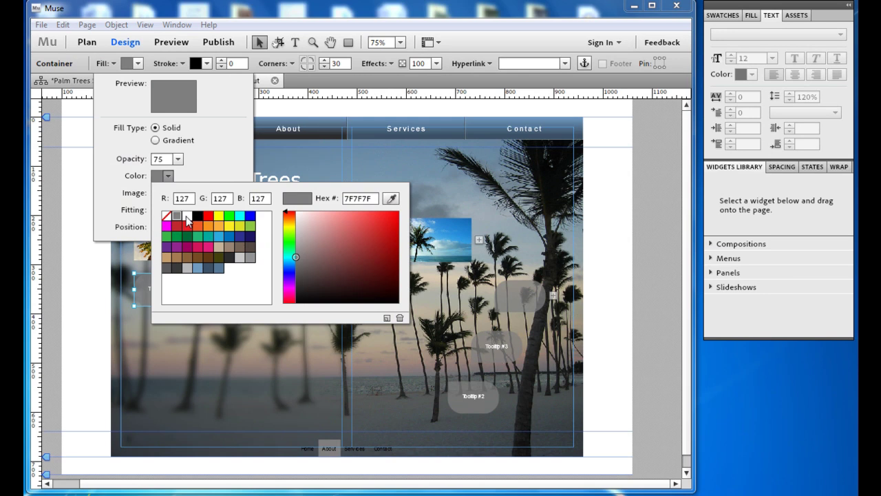
pyautogui.click(191, 222)
pyautogui.click(178, 159)
pyautogui.write('30')
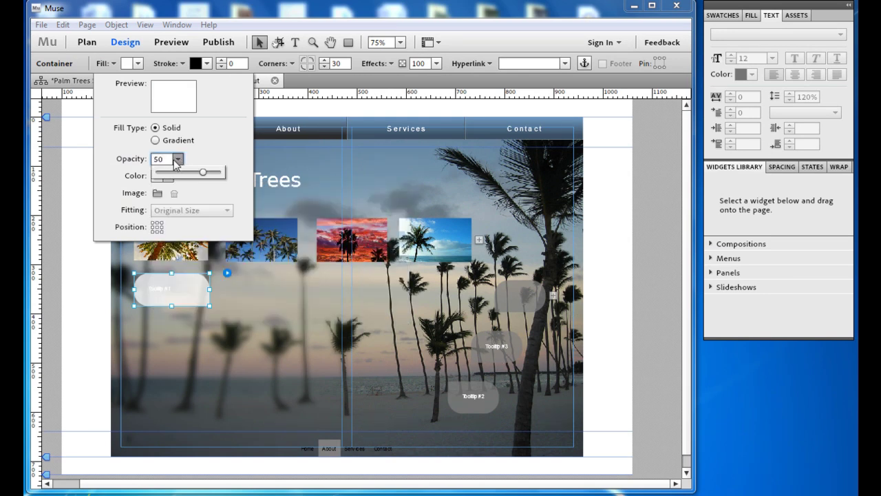
pyautogui.press('Return')
# - Replace Tooltip #1's placeholder with 'Palm Trees in Florida' in black 12 pt
pyautogui.click(158, 291)
pyautogui.doubleClick(173, 291)
pyautogui.press('BackSpace')
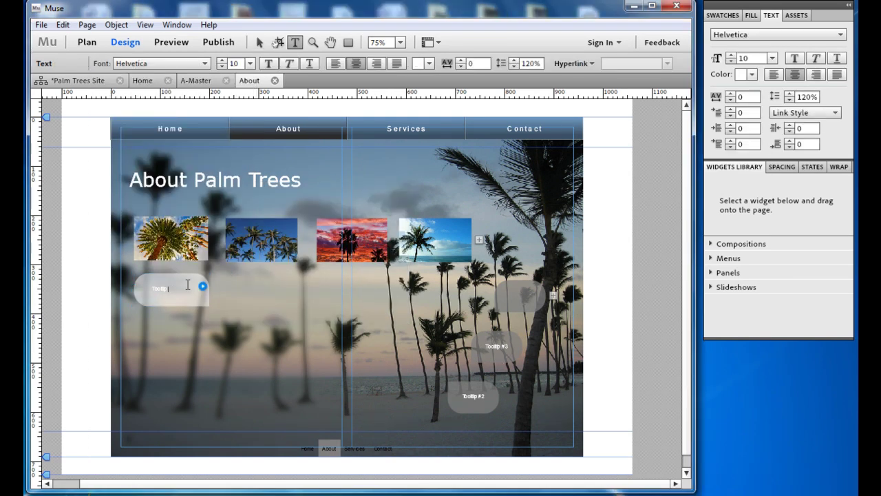
pyautogui.write('Palm Trees in Florida')
pyautogui.hotkey('ctrl', 'a')
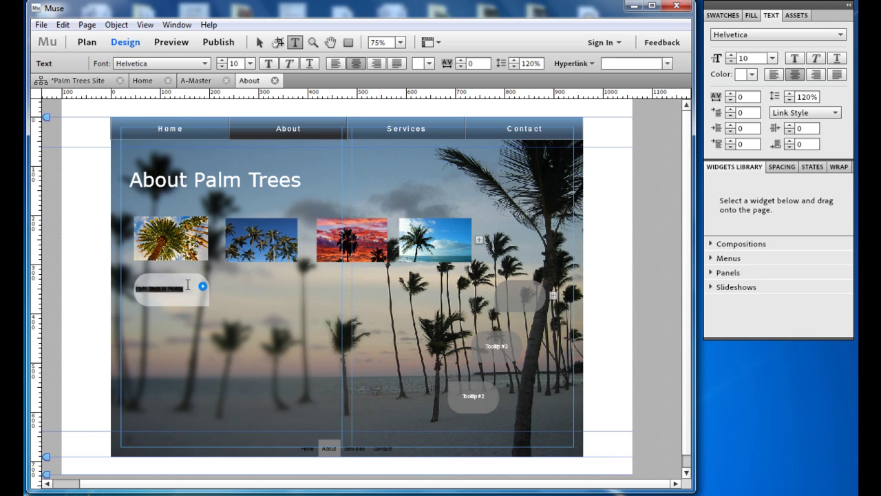
pyautogui.click(221, 61)
pyautogui.click(222, 61)
pyautogui.click(428, 65)
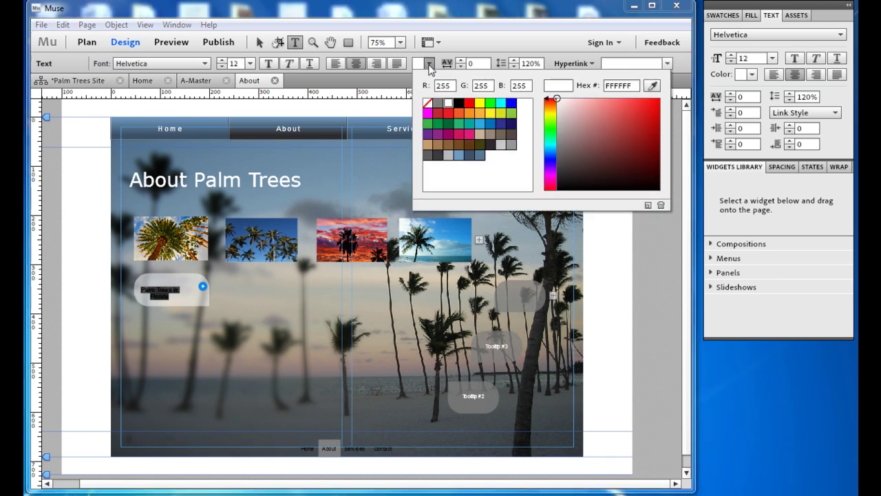
pyautogui.click(459, 105)
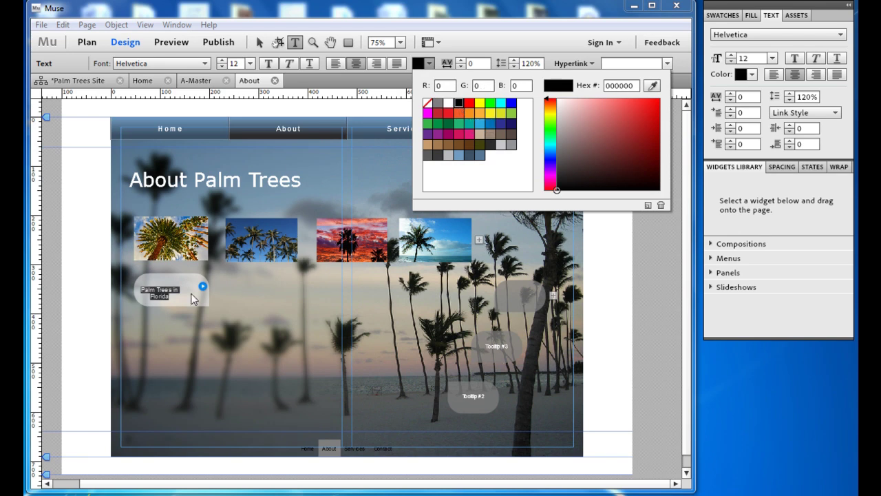
pyautogui.click(183, 297)
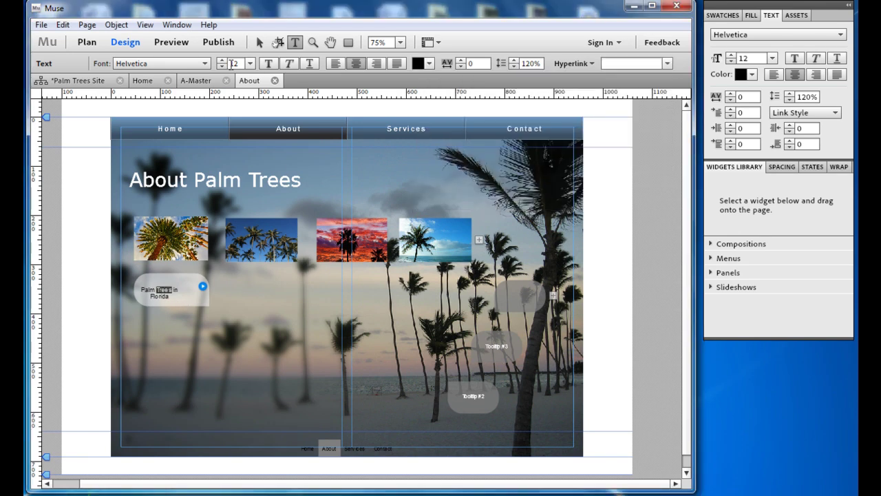
pyautogui.press('Escape')
# - Widen Tooltip #1's text frame to one line and place Tooltip #2 beside it
pyautogui.moveTo(184, 292); pyautogui.dragTo(206, 298)
pyautogui.press('Escape')
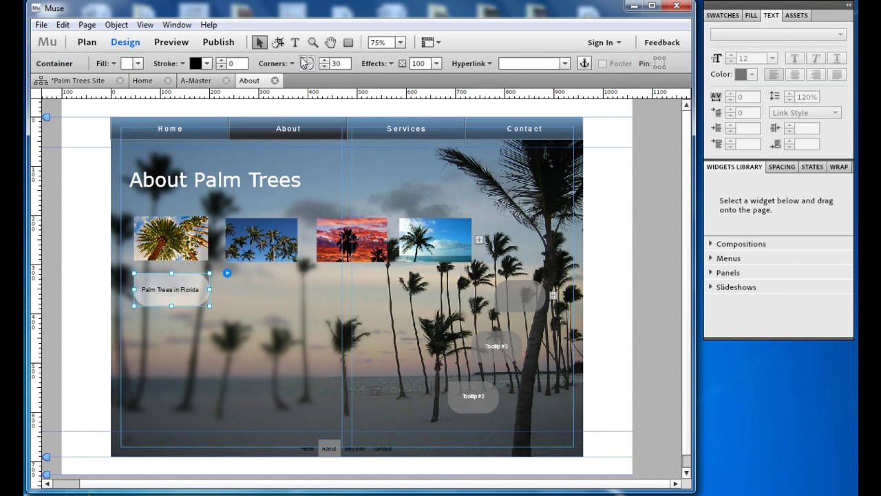
pyautogui.moveTo(465, 406); pyautogui.dragTo(252, 300)
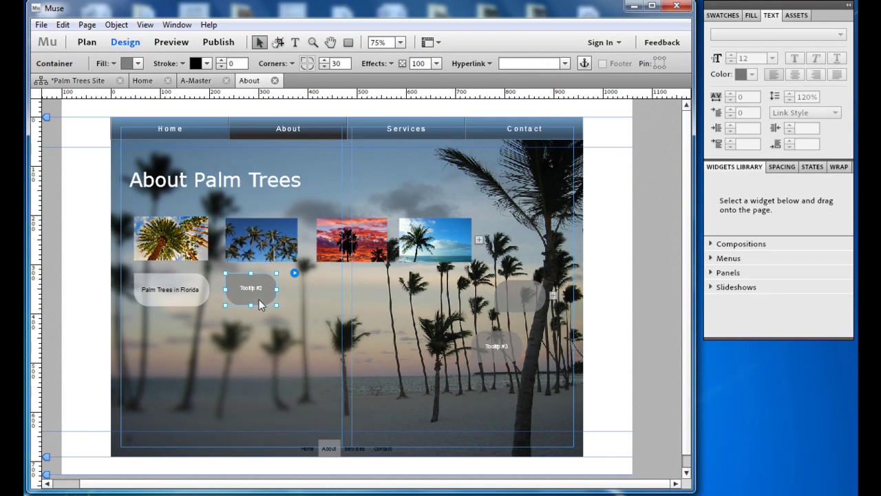
# - Preview the About page and check each palm thumbnail's location tooltip, through 'Palm Trees in Texas'
pyautogui.click(262, 315)
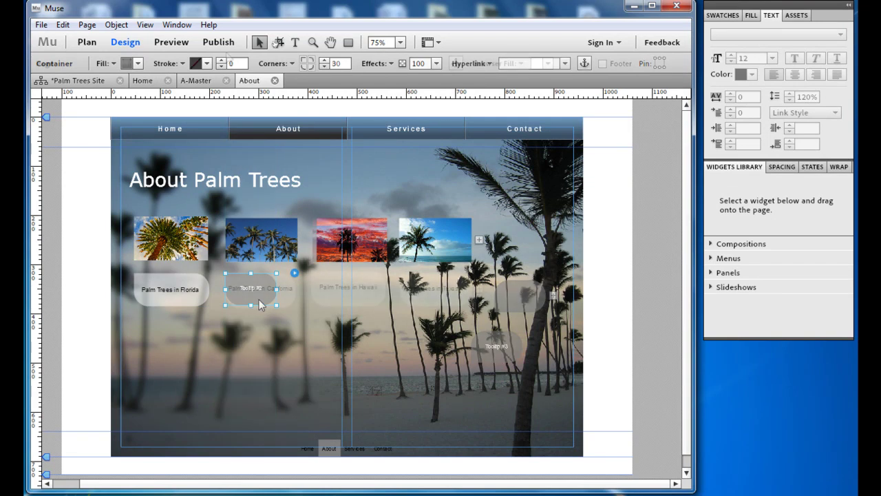
pyautogui.click(172, 42)
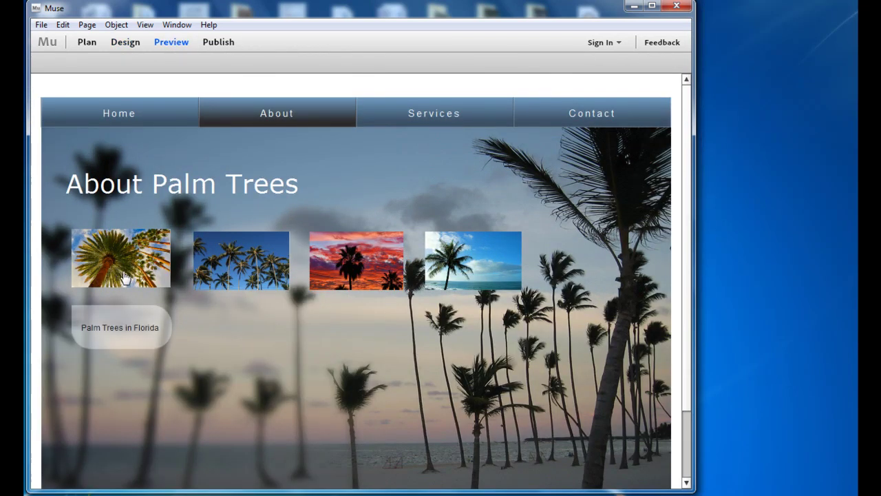
pyautogui.moveTo(225, 277)
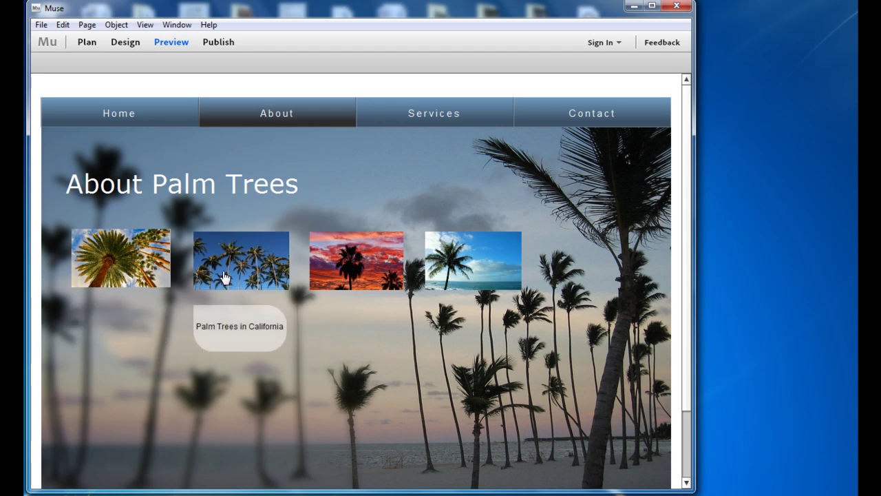
pyautogui.moveTo(325, 278)
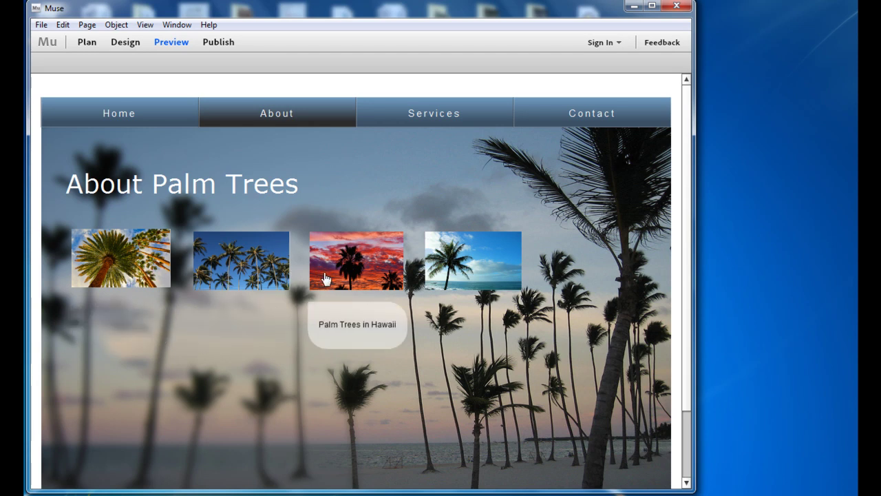
pyautogui.moveTo(472, 279)
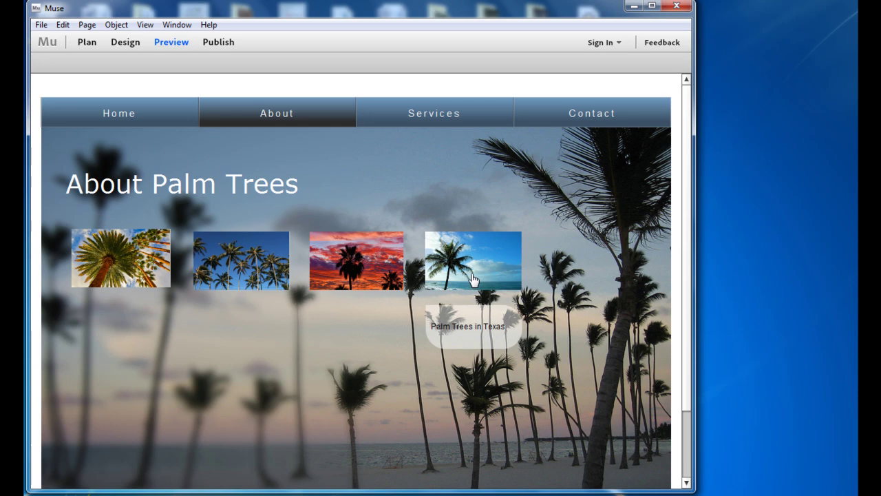
# - In the site plan, insert a new page after About and clear its placeholder name for Gallery
pyautogui.click(85, 43)
pyautogui.click(229, 131)
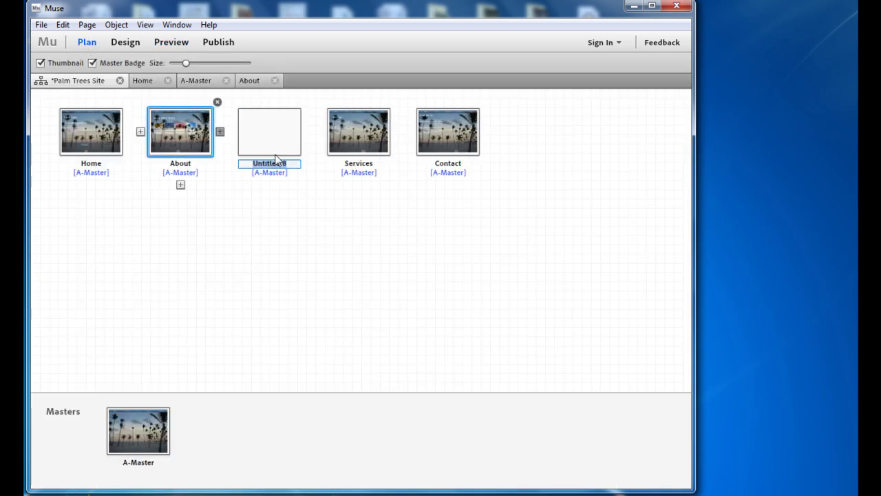
pyautogui.press('BackSpace')
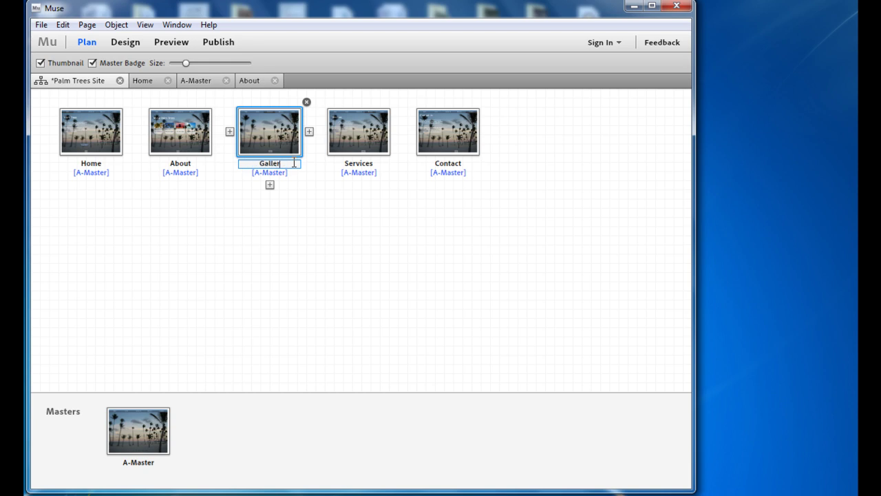
# - On the Gallery page, place a Lightbox slideshow widget and enlarge it in both directions
pyautogui.doubleClick(278, 133)
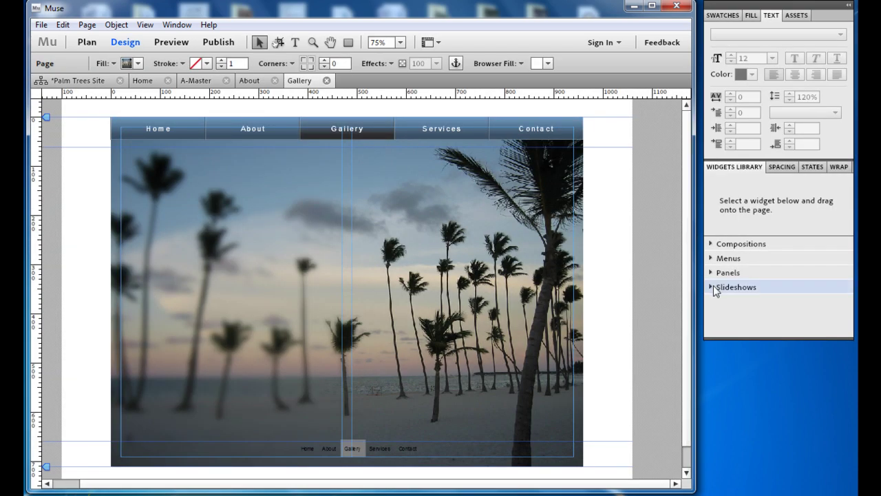
pyautogui.click(713, 287)
pyautogui.moveTo(743, 315); pyautogui.dragTo(217, 234)
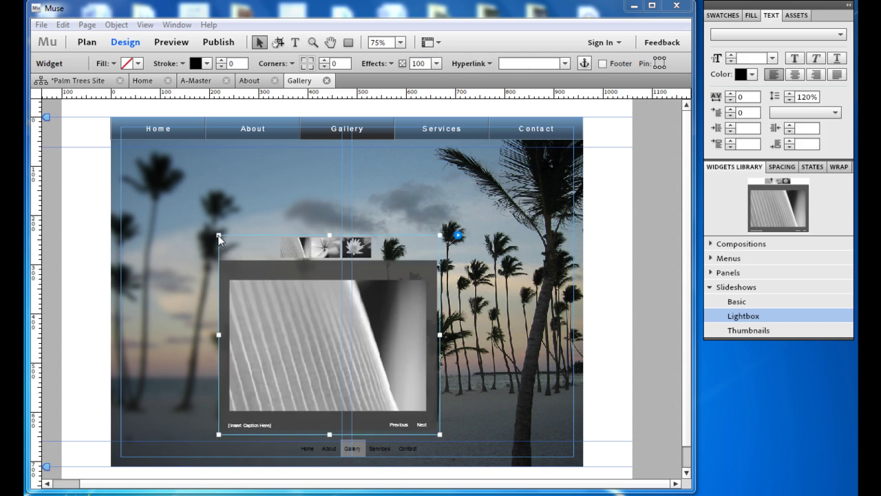
pyautogui.moveTo(441, 432); pyautogui.dragTo(512, 451)
pyautogui.moveTo(218, 261); pyautogui.dragTo(154, 204)
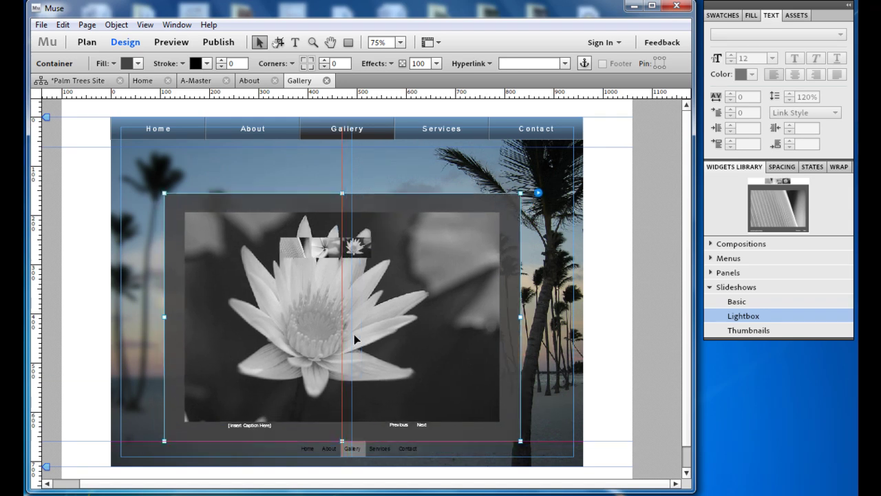
# - Move the slideshow's thumbnails above the main image and the Previous/Next links to the right
pyautogui.click(313, 241)
pyautogui.moveTo(315, 230); pyautogui.dragTo(334, 167)
pyautogui.click(249, 423)
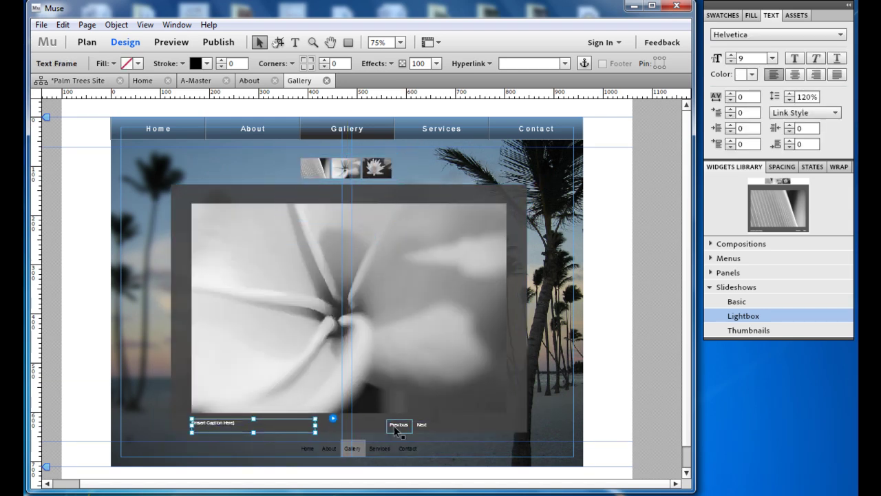
pyautogui.moveTo(405, 429); pyautogui.dragTo(498, 432)
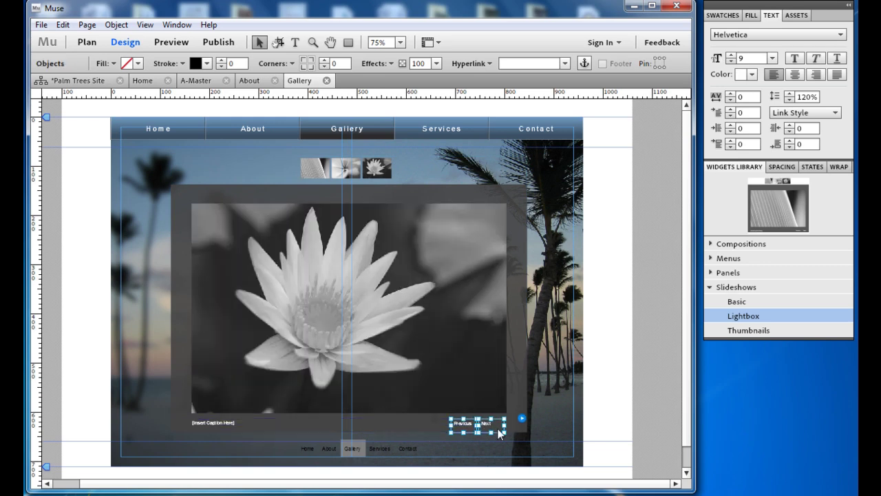
# - Fill the lightbox frame container with black at 70% opacity
pyautogui.click(512, 384)
pyautogui.click(114, 64)
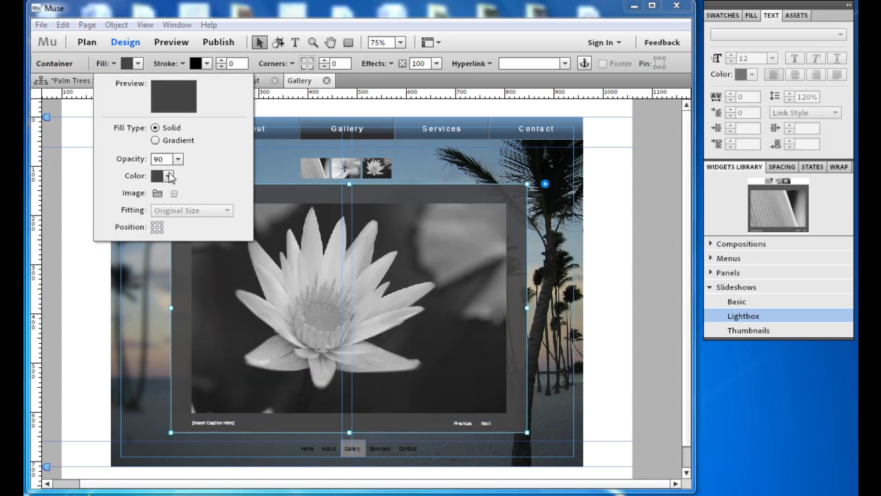
pyautogui.click(168, 176)
pyautogui.click(196, 215)
pyautogui.click(178, 161)
pyautogui.click(178, 160)
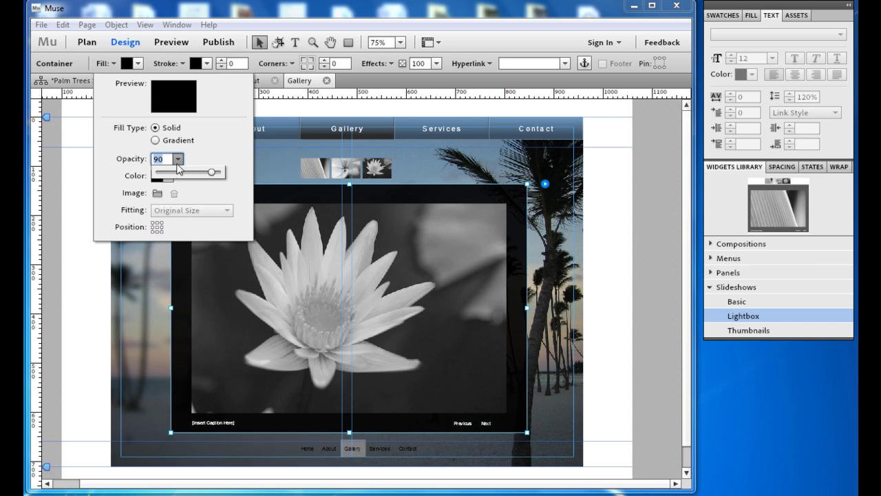
pyautogui.write('70')
pyautogui.press('Return')
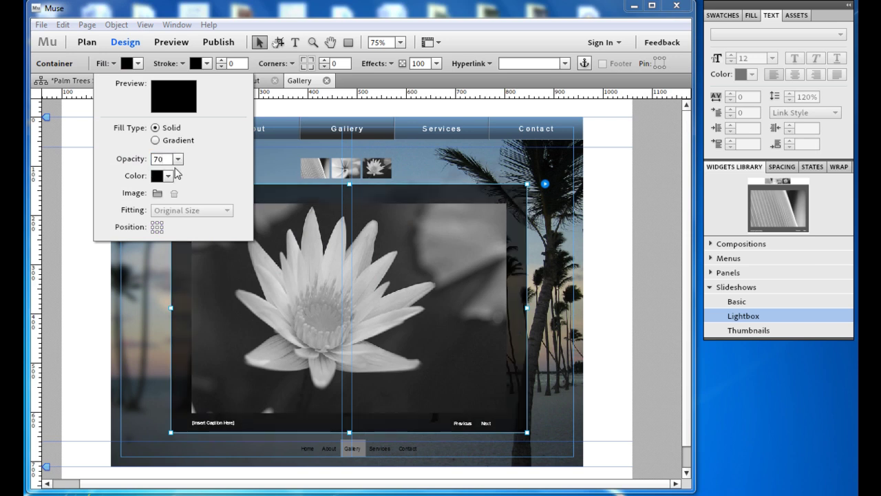
# - Add the four palm photos palms1–palms4 to the slideshow through its Options
pyautogui.click(313, 170)
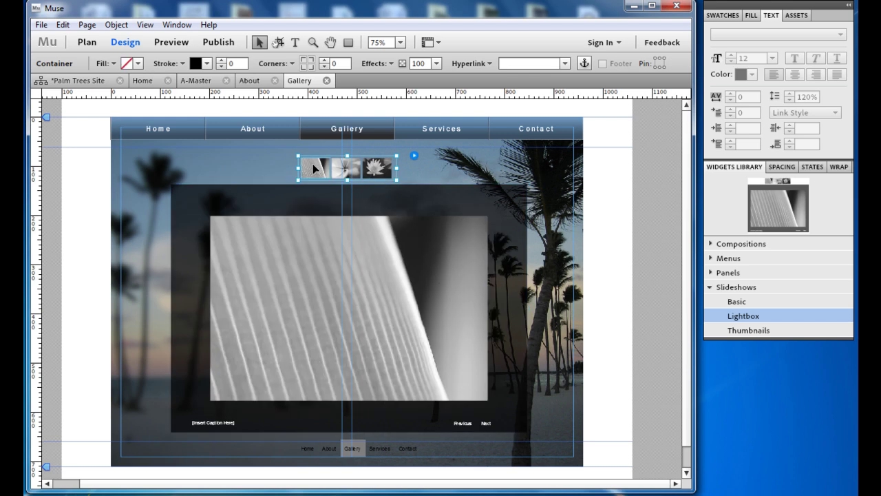
pyautogui.click(413, 157)
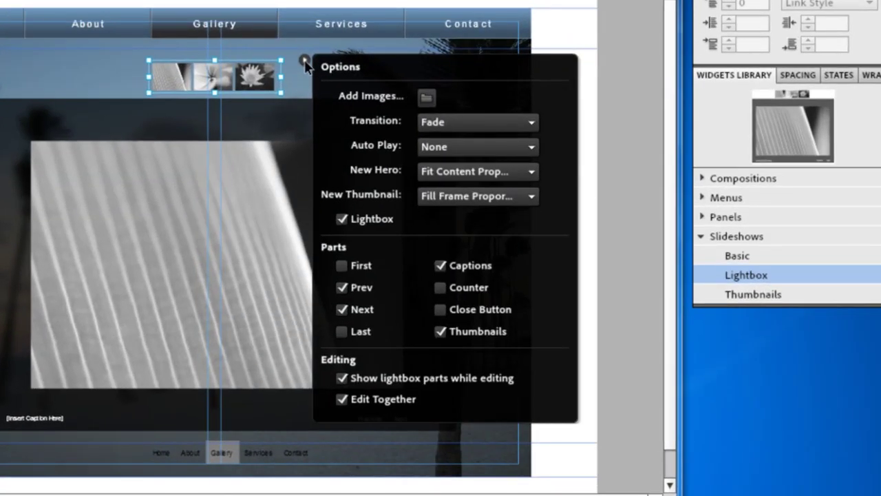
pyautogui.click(427, 97)
pyautogui.moveTo(448, 239); pyautogui.dragTo(780, 180)
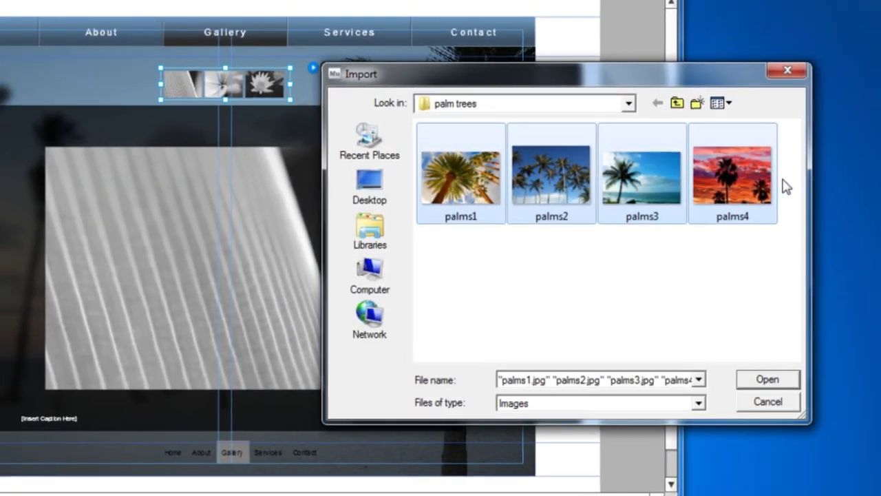
pyautogui.press('Return')
# - Delete the two sample flower thumbnails, then widen the thumbnail row and centre it on the page
pyautogui.click(354, 193)
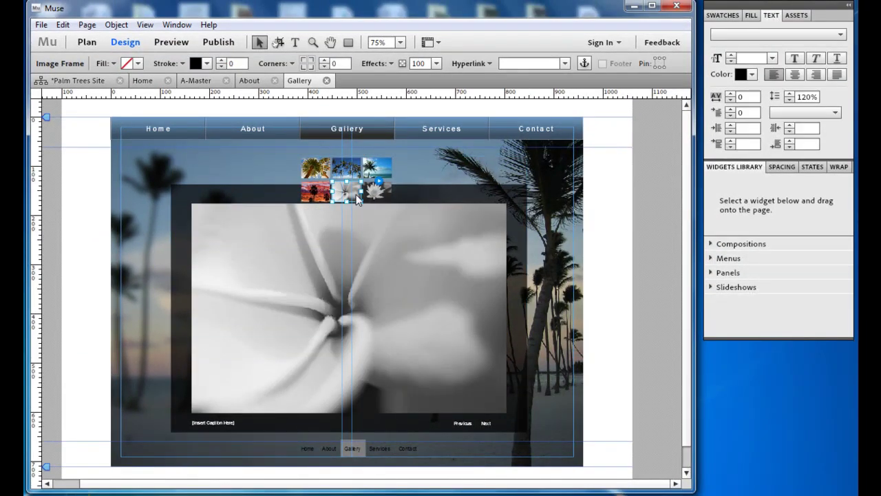
pyautogui.press('Delete')
pyautogui.click(356, 197)
pyautogui.press('Delete')
pyautogui.moveTo(407, 190); pyautogui.dragTo(450, 183)
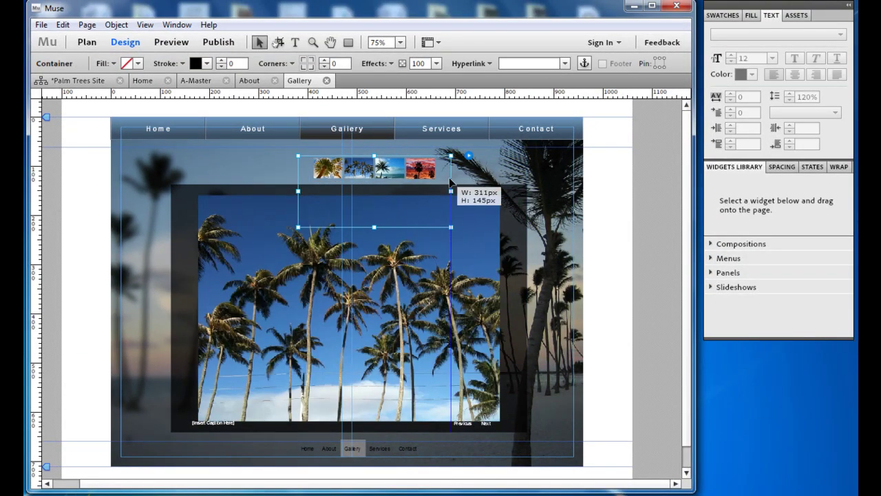
pyautogui.moveTo(324, 197); pyautogui.dragTo(303, 199)
pyautogui.click(355, 189)
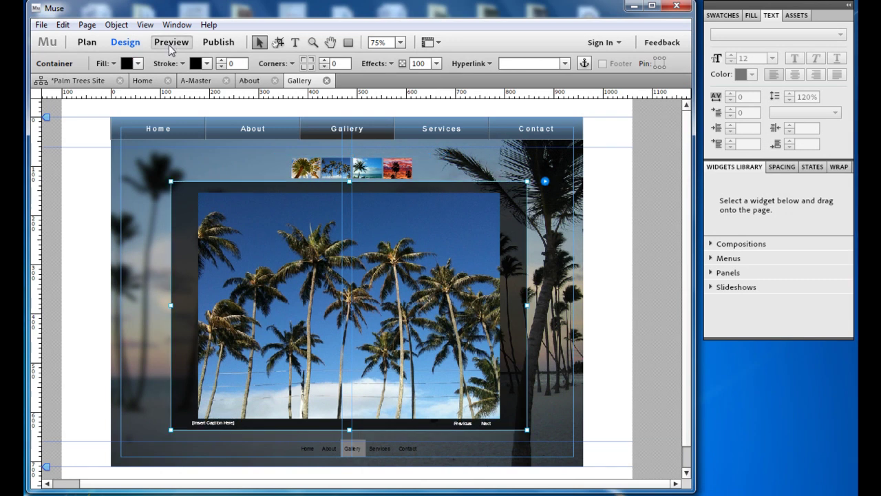
pyautogui.click(168, 44)
pyautogui.click(299, 174)
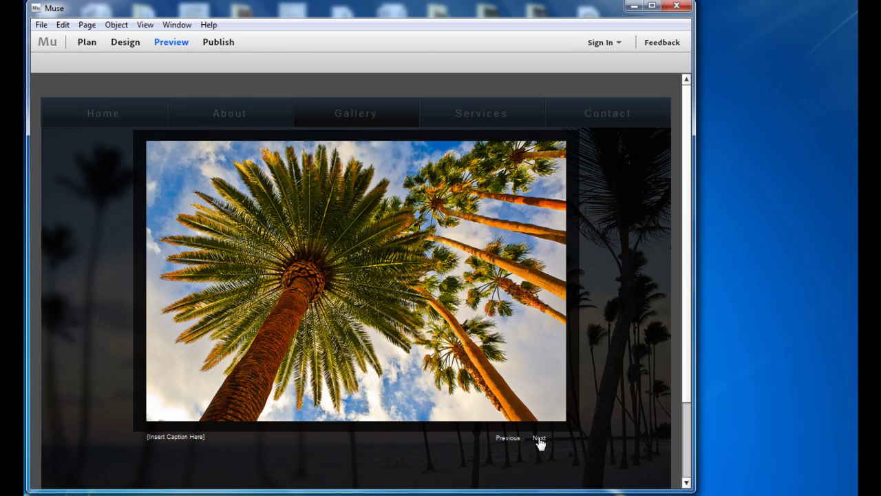
pyautogui.click(538, 438)
pyautogui.click(541, 439)
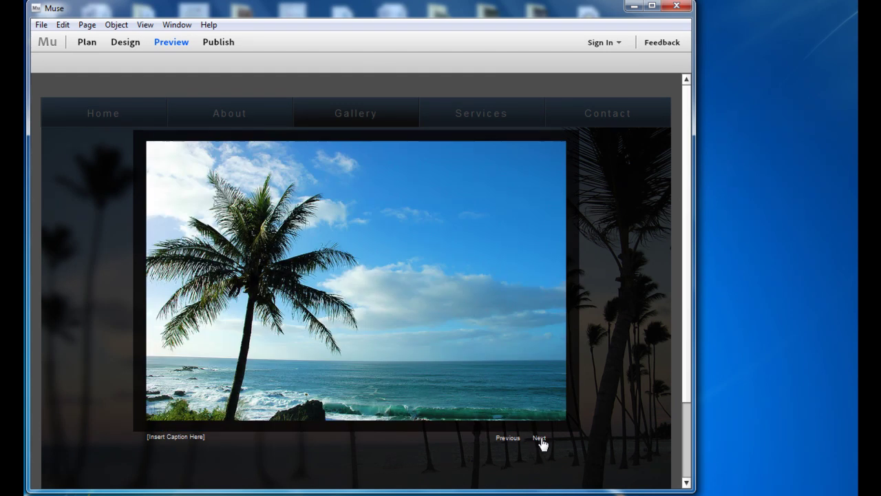
pyautogui.click(540, 439)
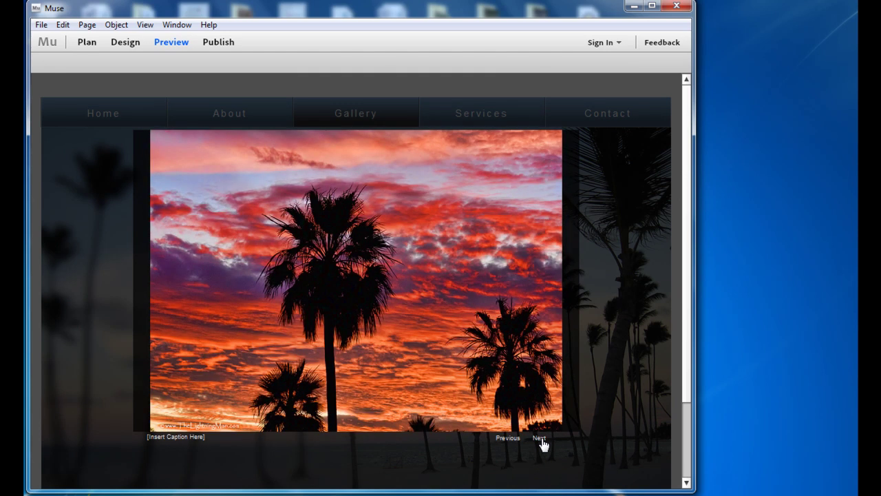
pyautogui.click(540, 439)
pyautogui.click(541, 439)
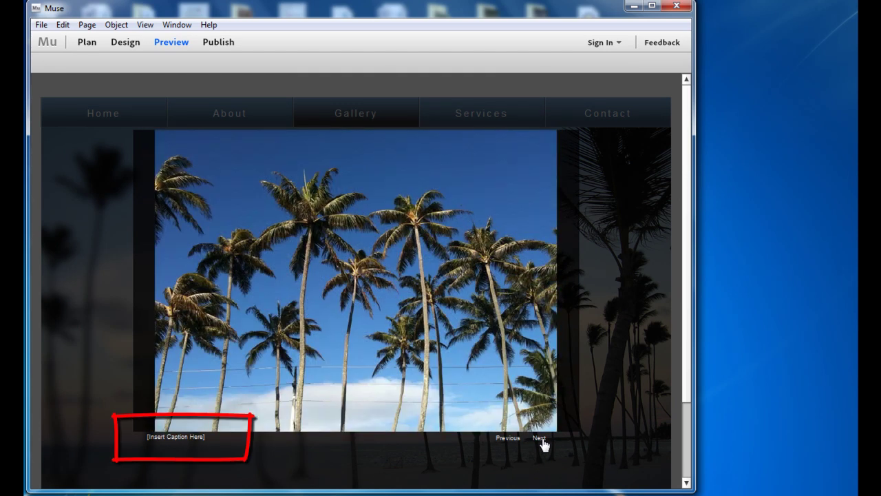
pyautogui.click(600, 438)
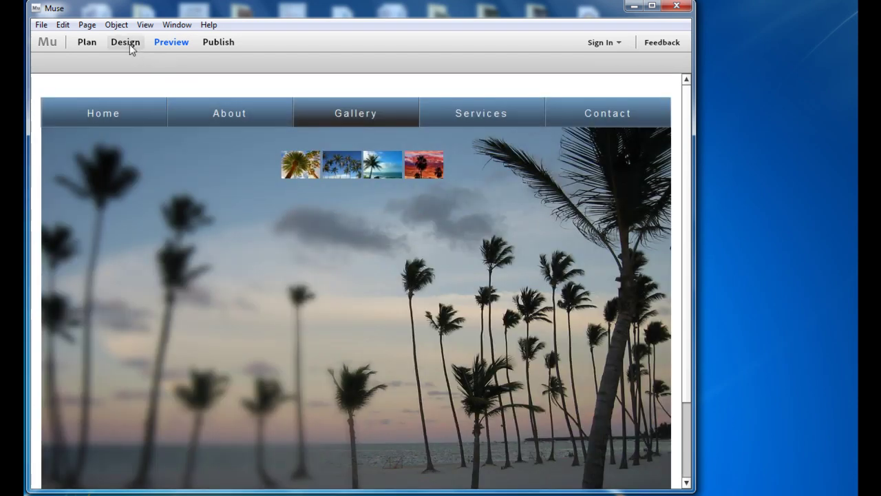
pyautogui.click(125, 43)
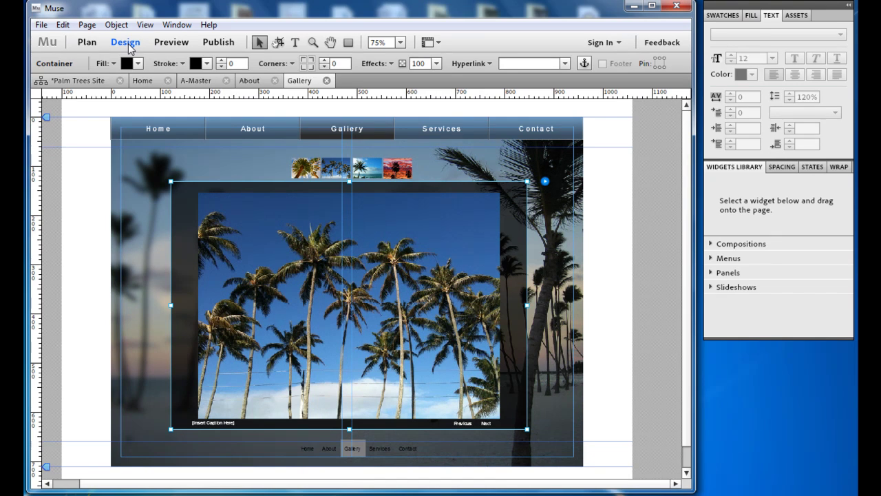